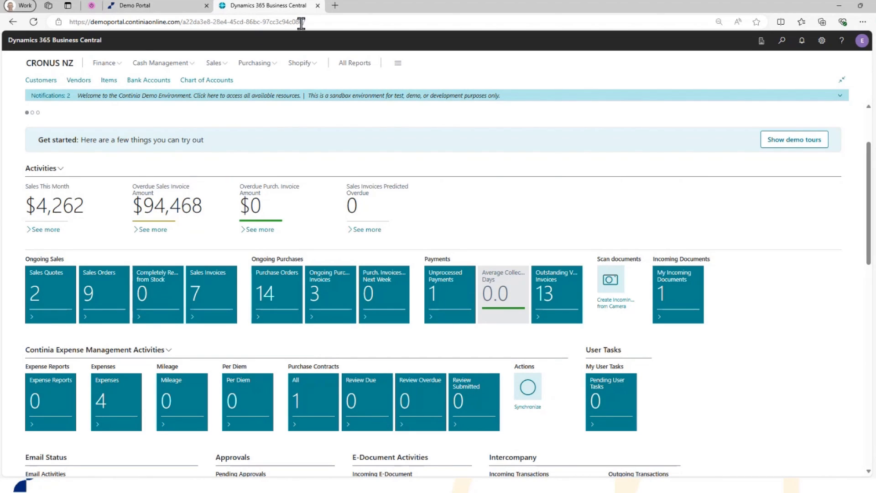
Open the expenses list and bring up the full list of expense types from the Lagkagehuset expense's FOOD type.
key(F11)
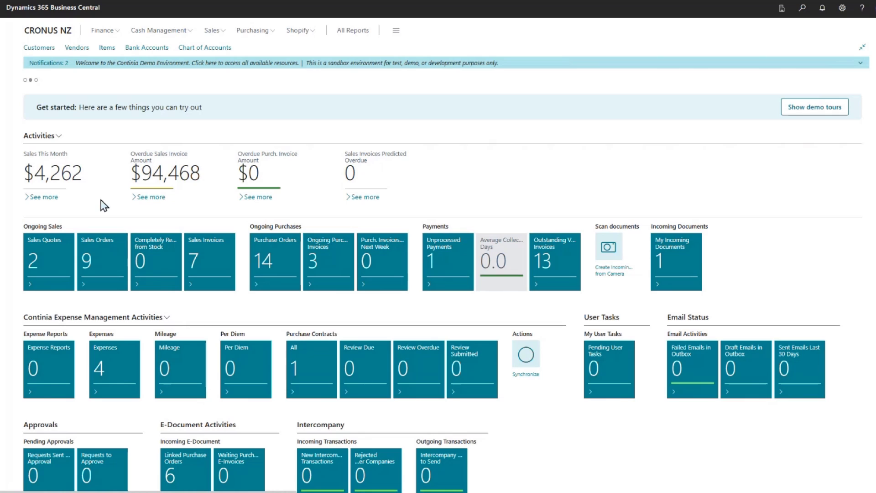
click(107, 378)
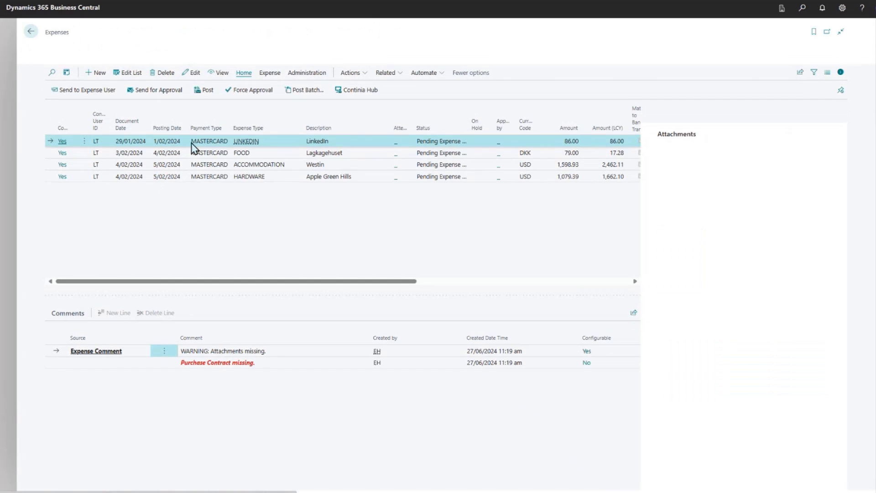
click(212, 151)
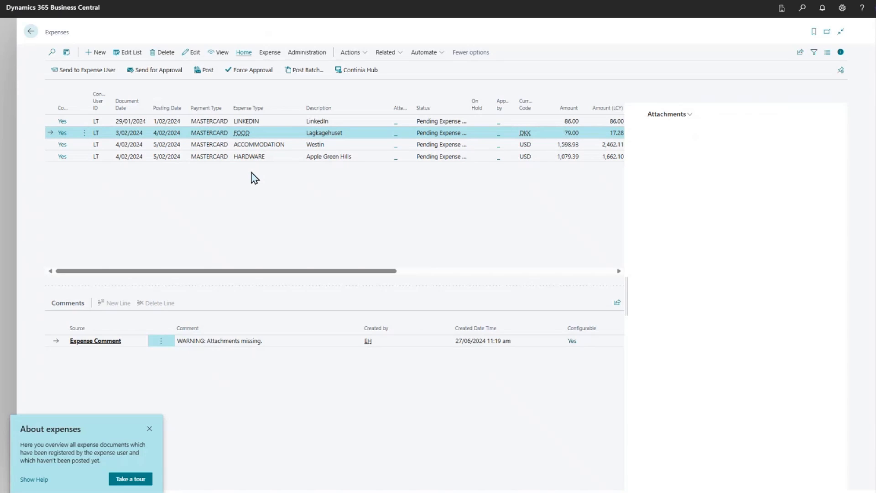
click(241, 136)
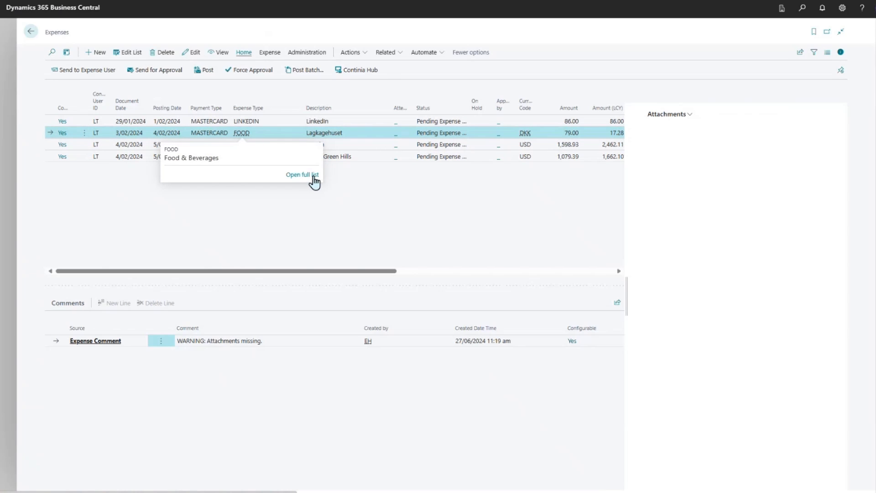
click(315, 180)
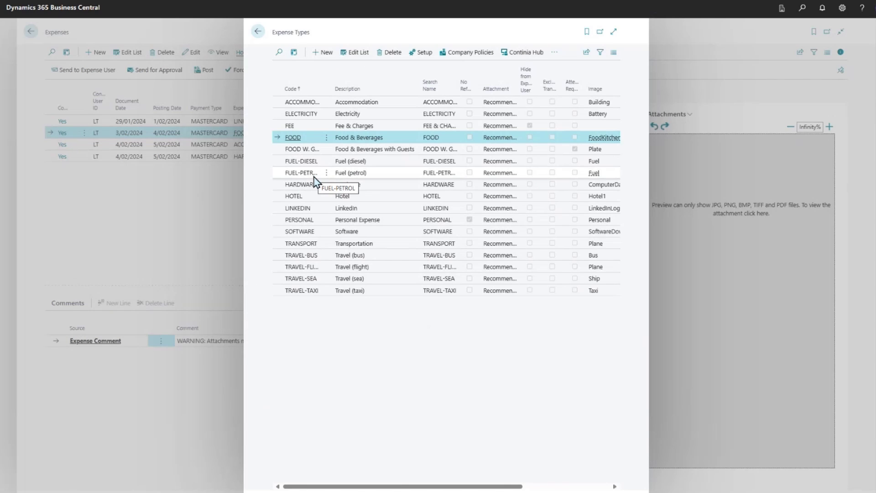
Widen the Code column of the expense types and review the posting setup of the FOOD type.
double_click(333, 89)
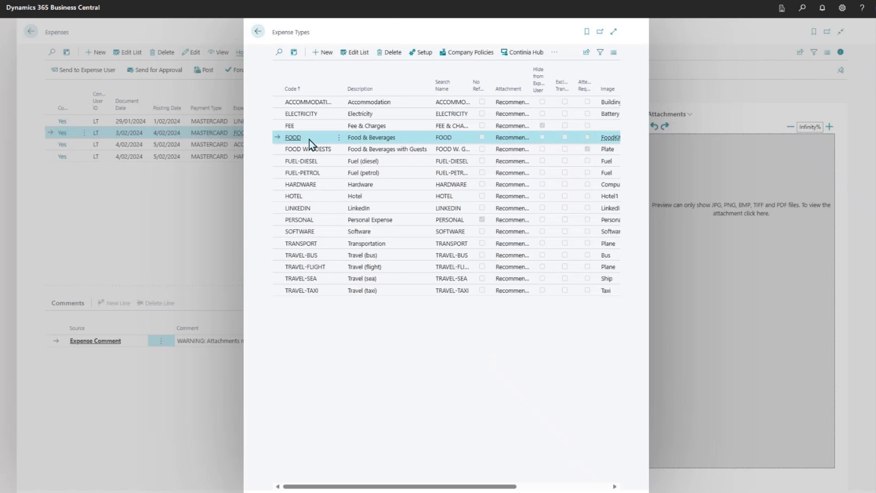
click(417, 54)
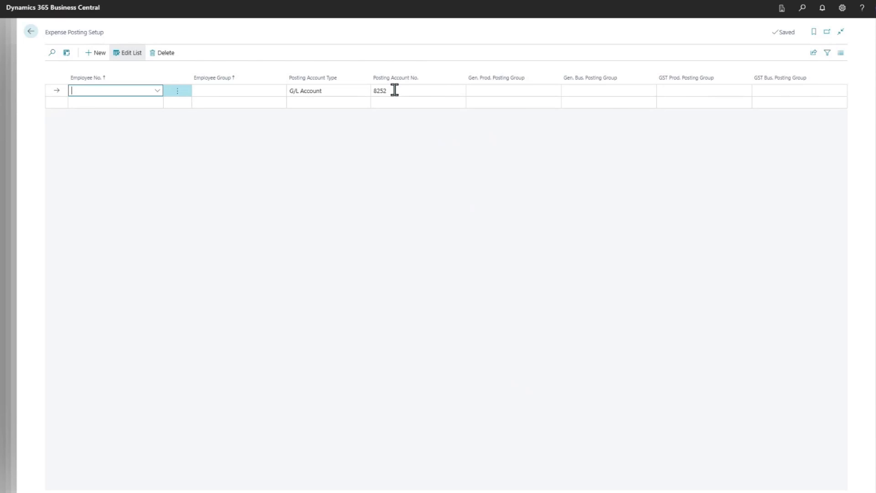
click(30, 32)
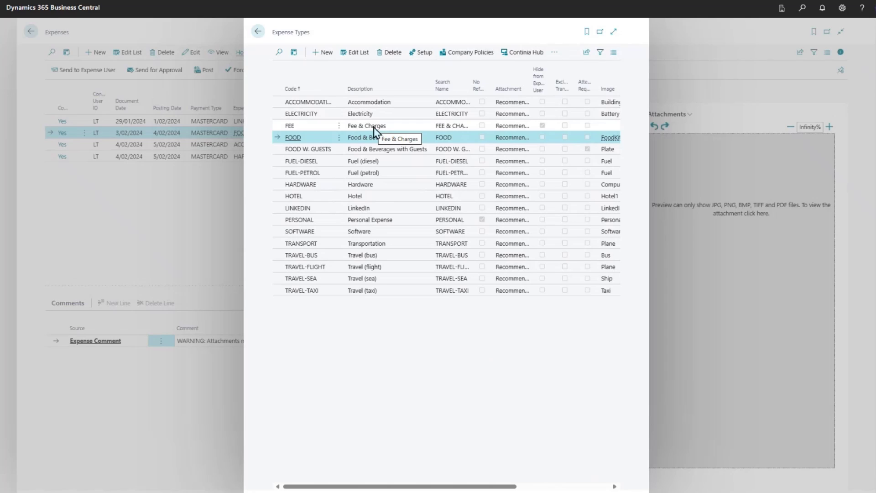
Review the settings of the FOOD W. GUESTS expense type, then return to the role center home page.
click(324, 151)
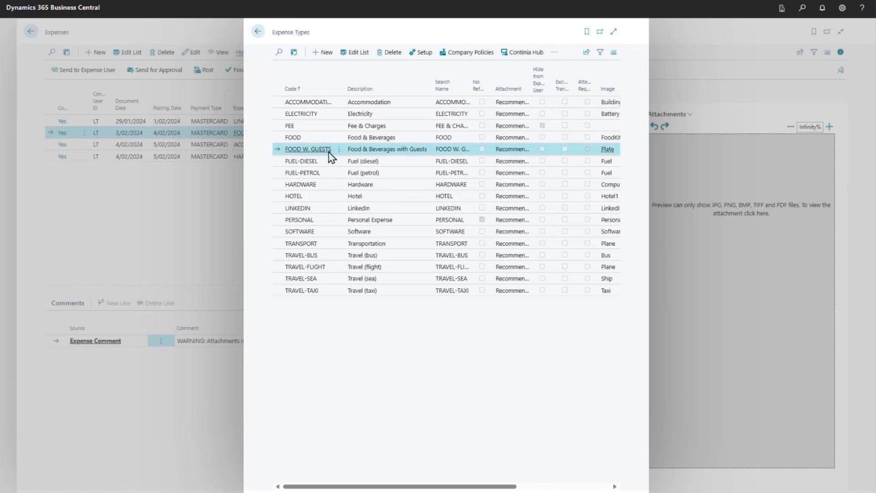
mouse_move(585, 96)
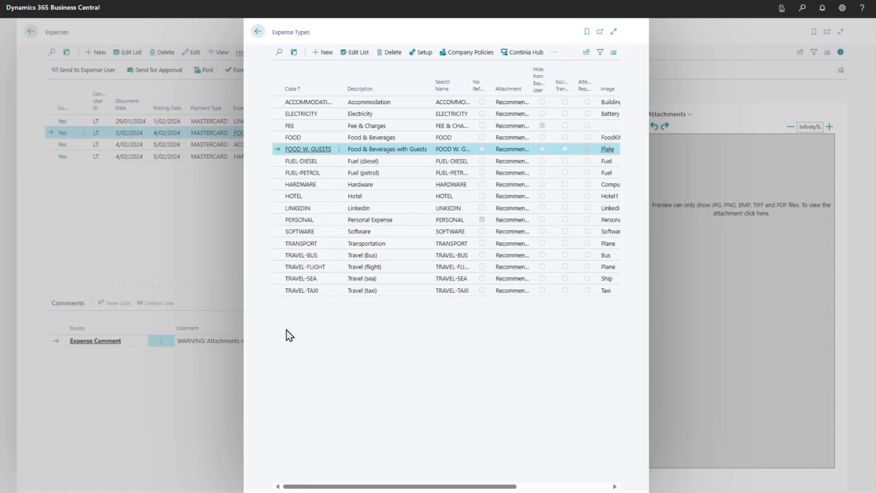
click(257, 32)
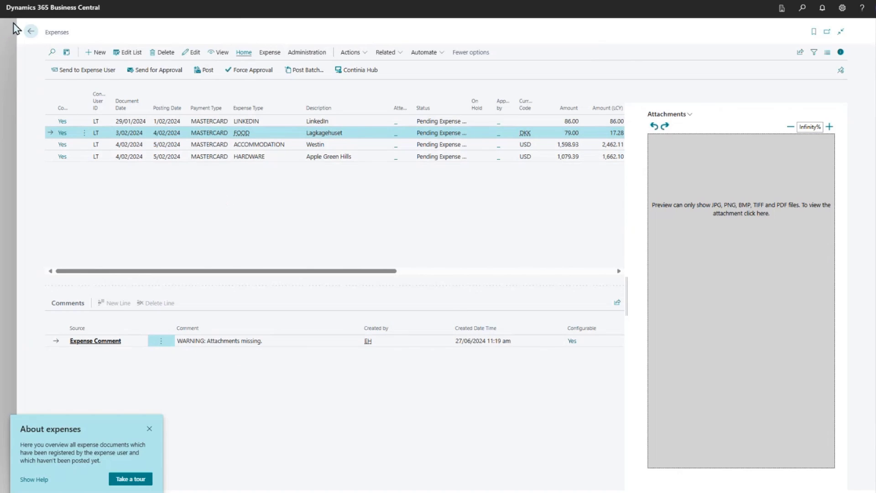
click(28, 36)
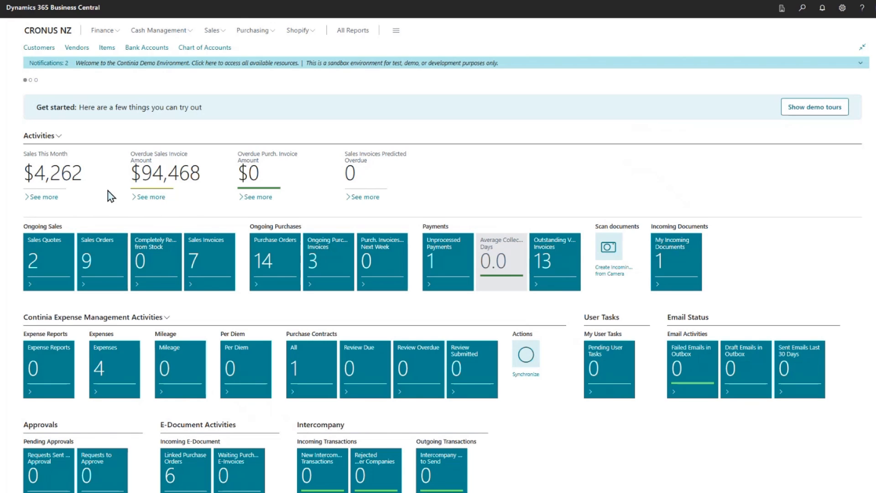
Launch the Expense App Emulator (LT) of the em environment from the Demo Portal and check its open documents.
key(F11)
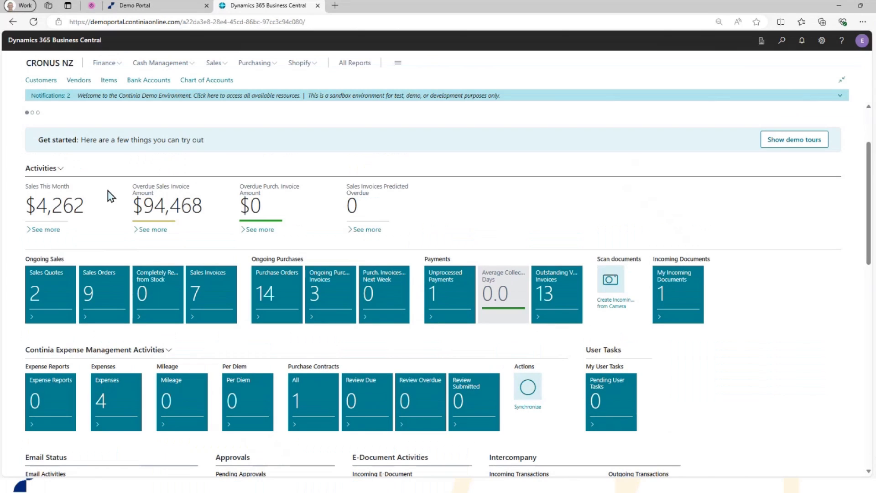
click(159, 6)
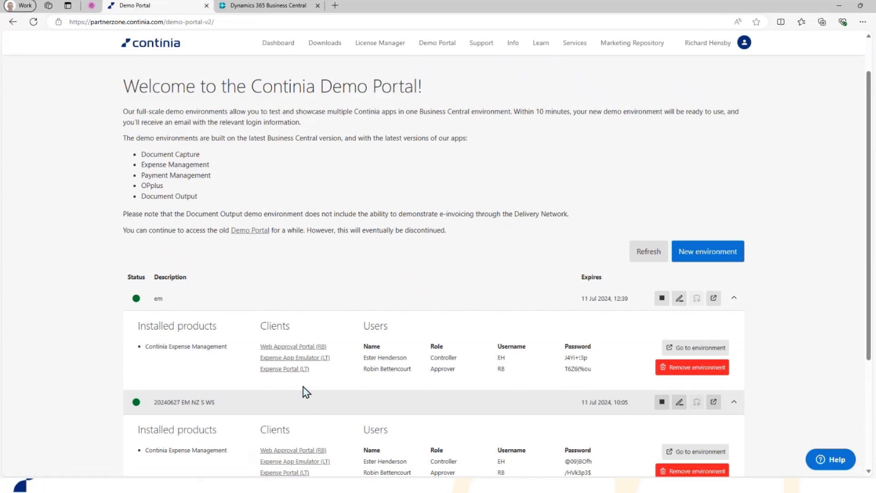
click(312, 358)
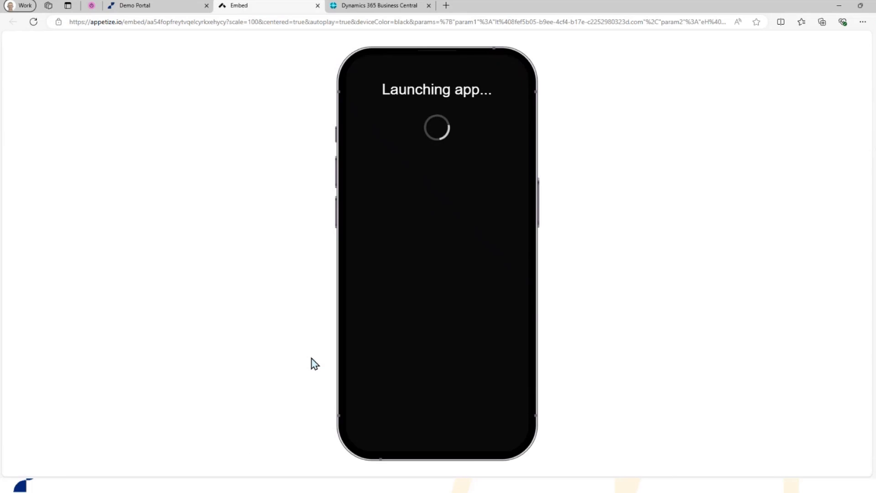
key(F11)
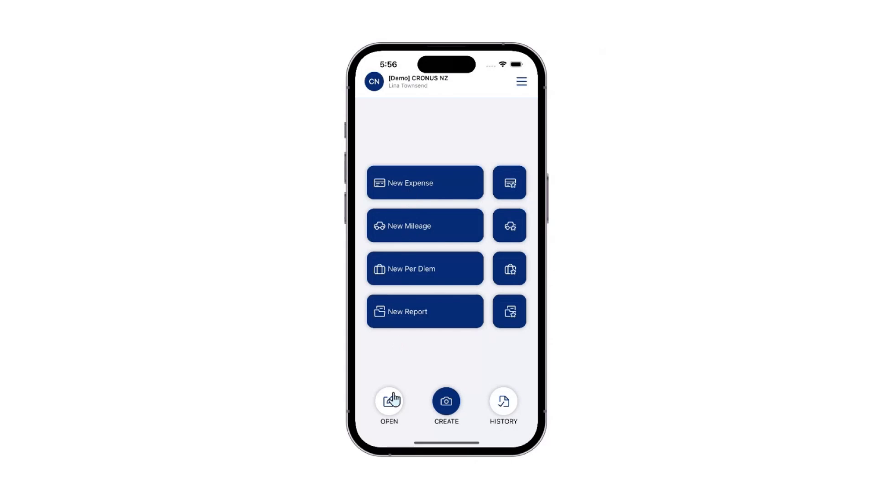
click(390, 402)
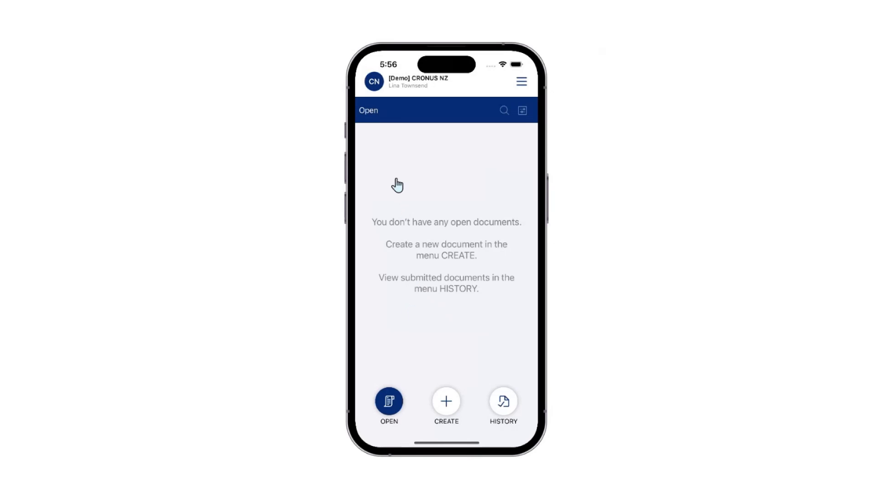
click(450, 400)
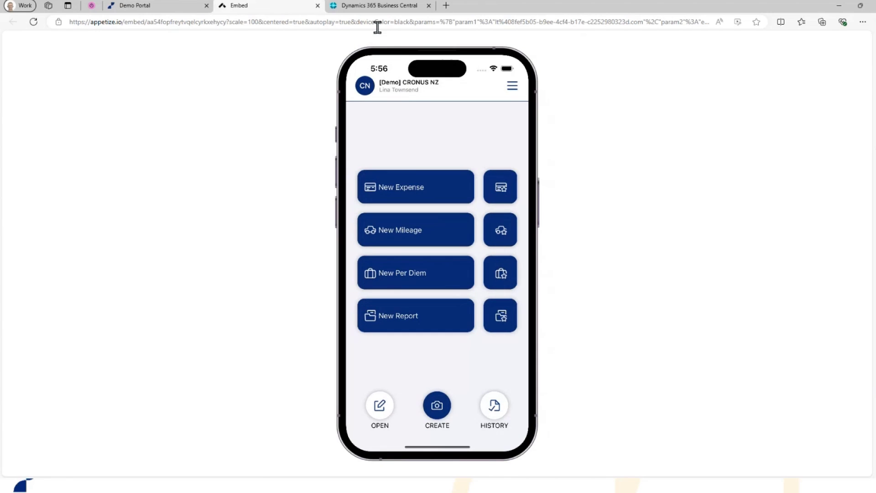
Switch to Business Central and synchronize the Continia Expense Management data.
click(353, 6)
scroll(364, 237, down, 5)
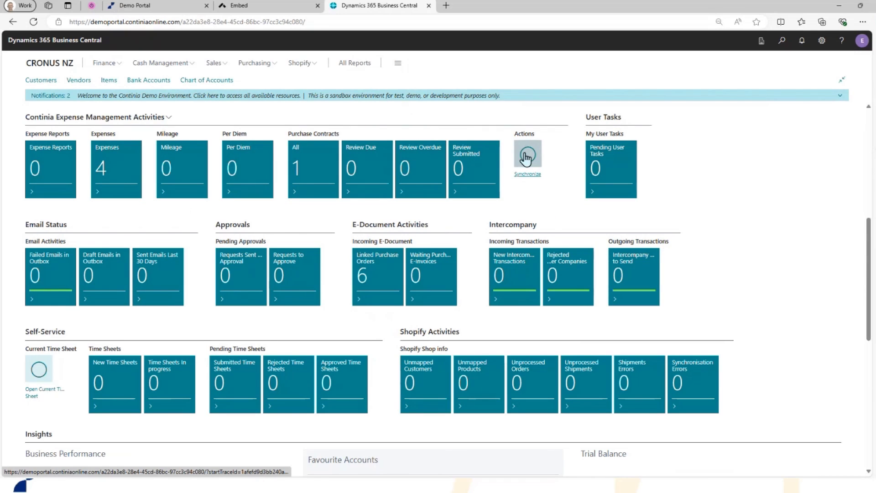
click(525, 155)
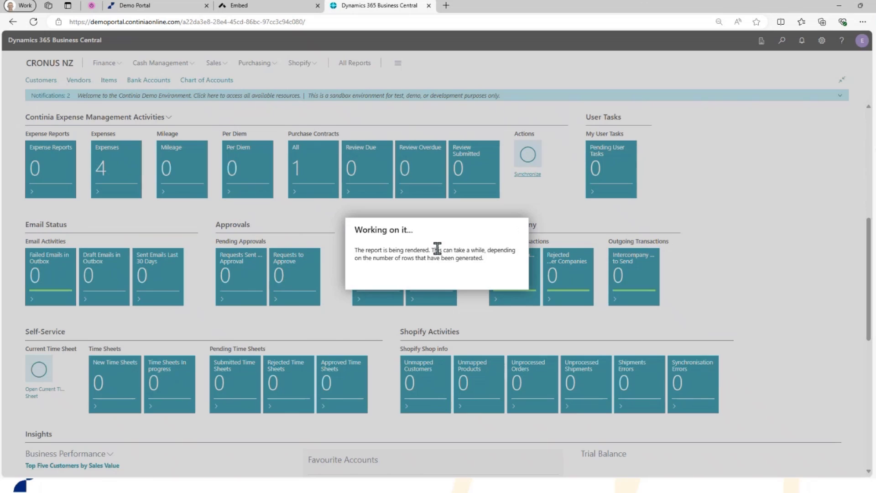
click(496, 285)
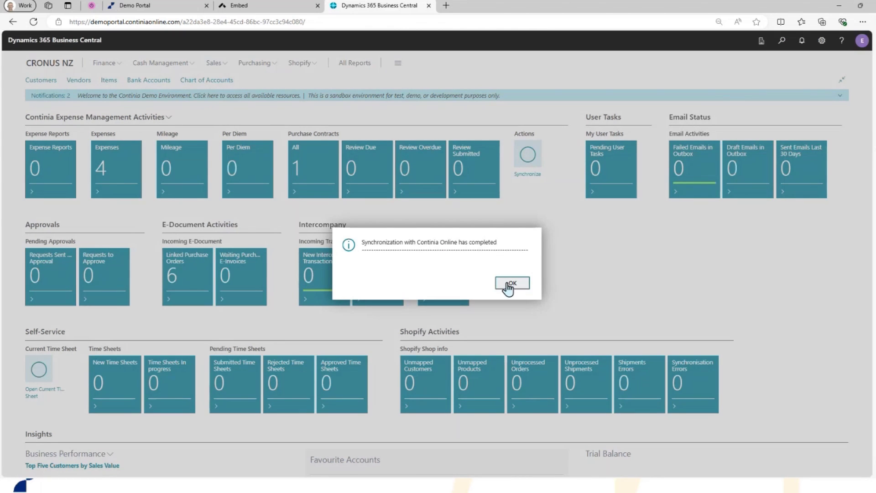
scroll(502, 315, up, 2)
scroll(502, 315, up, 2)
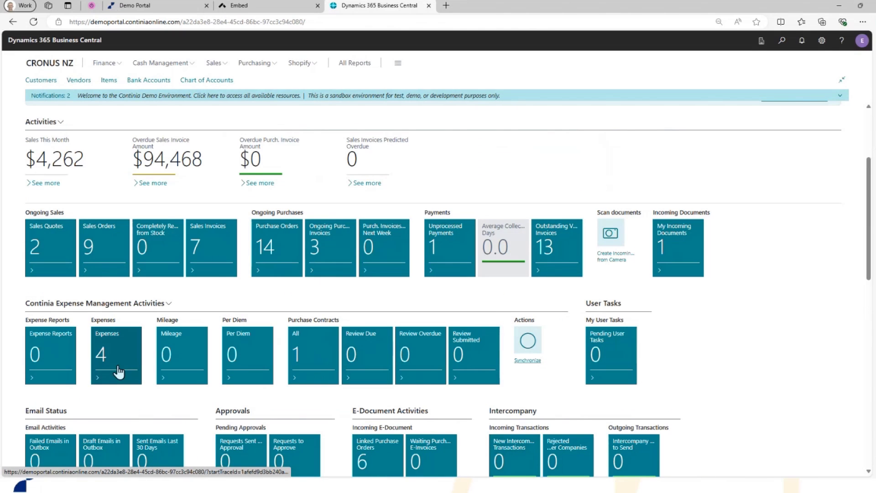
Switch to the expense app emulator and start a new expense with the NZD 5.41 Food Market receipt attached.
click(239, 7)
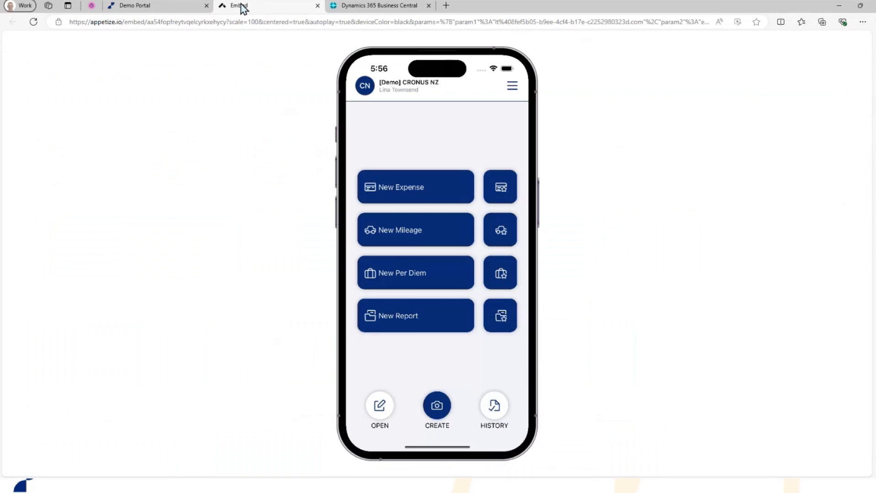
click(398, 187)
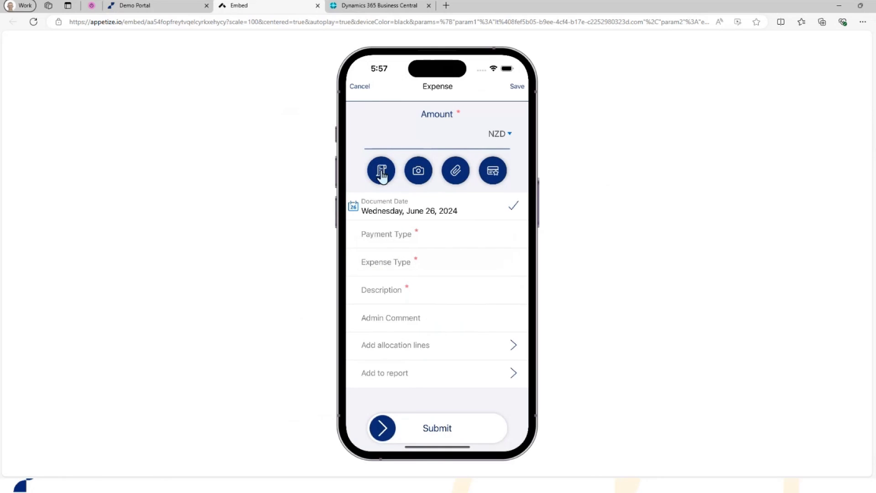
click(381, 172)
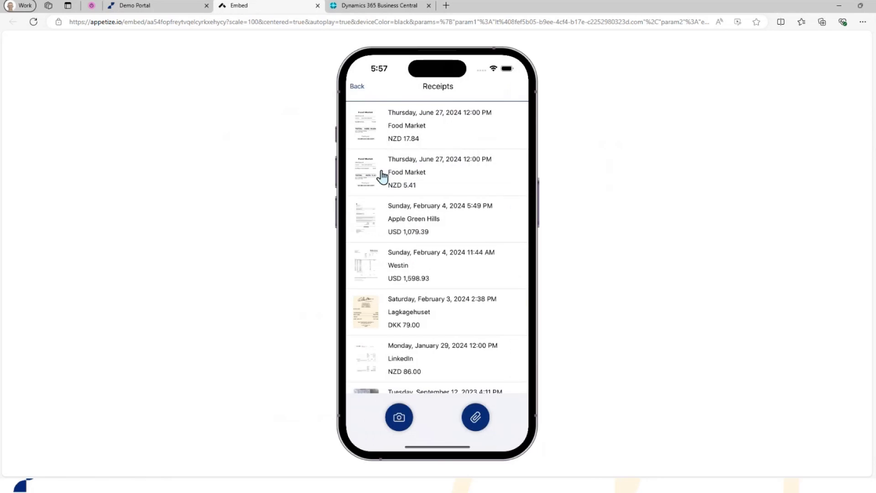
click(414, 179)
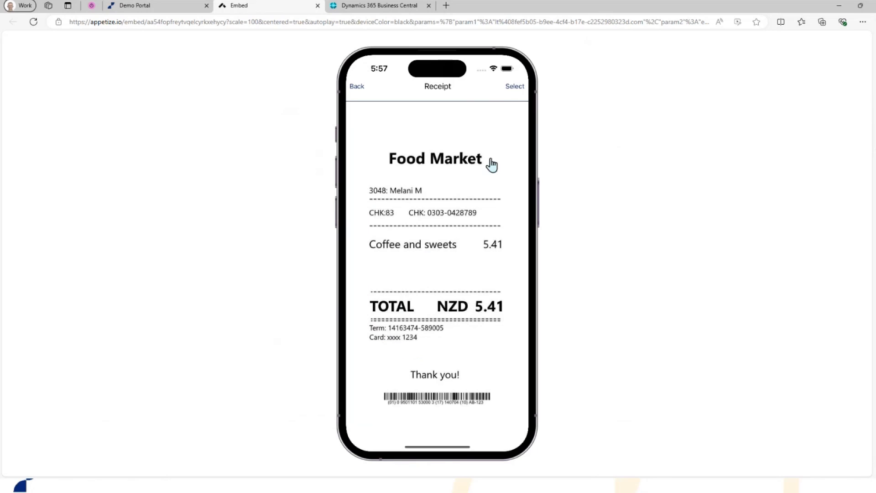
click(508, 89)
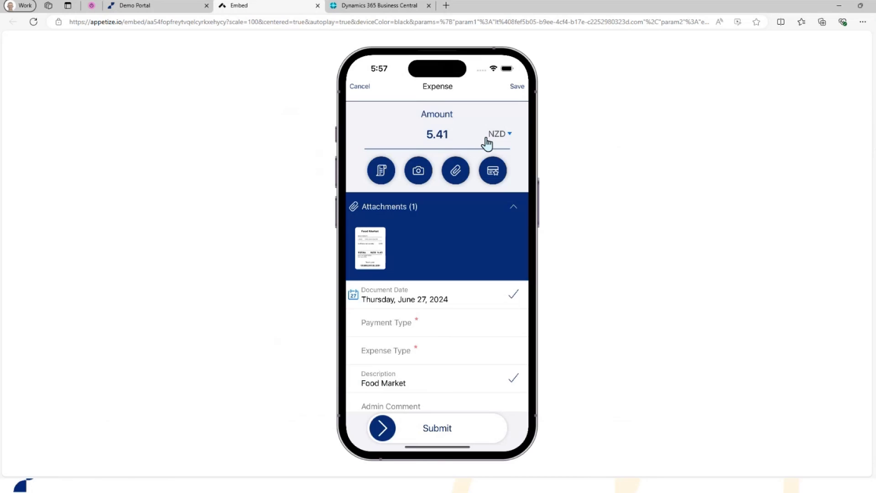
Set the new expense's payment type to CASH/PRIVATE CARD and its expense type to FOOD.
drag(440, 275, 438, 225)
drag(434, 285, 382, 364)
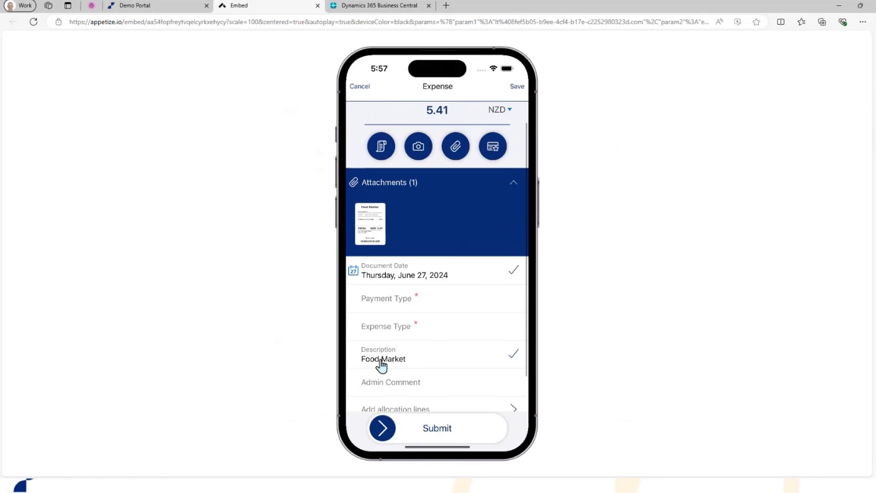
click(402, 302)
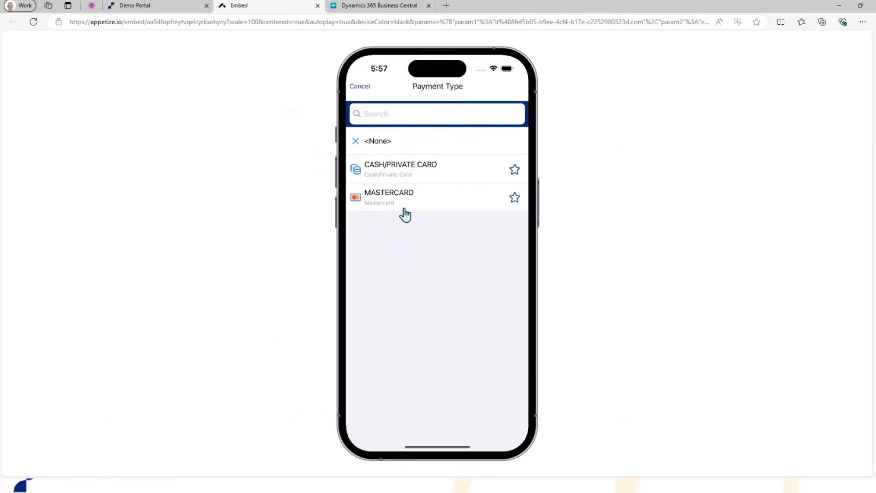
click(400, 169)
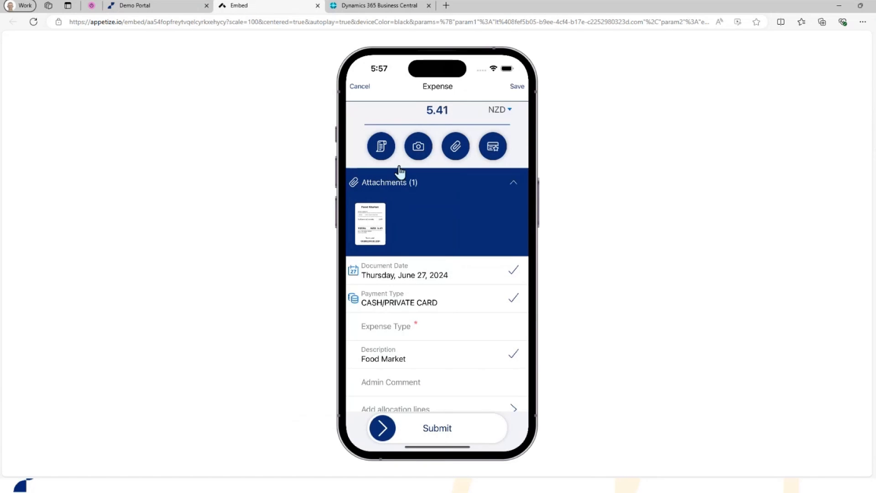
click(400, 325)
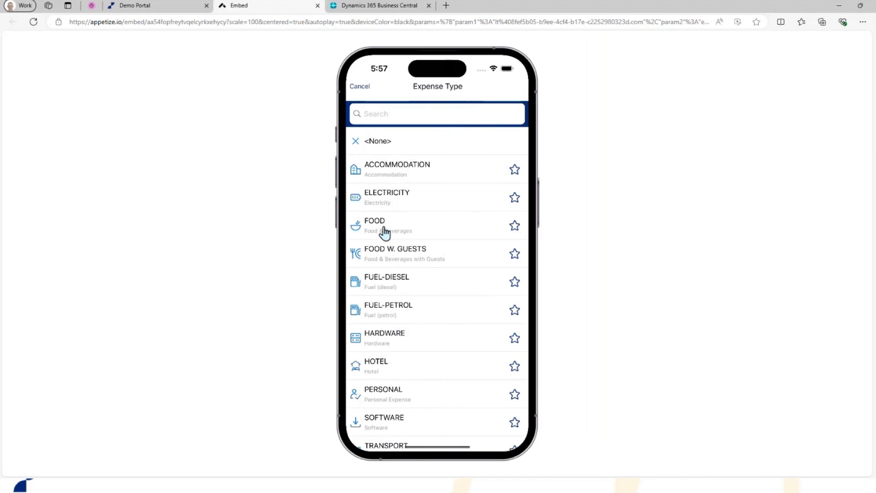
click(384, 227)
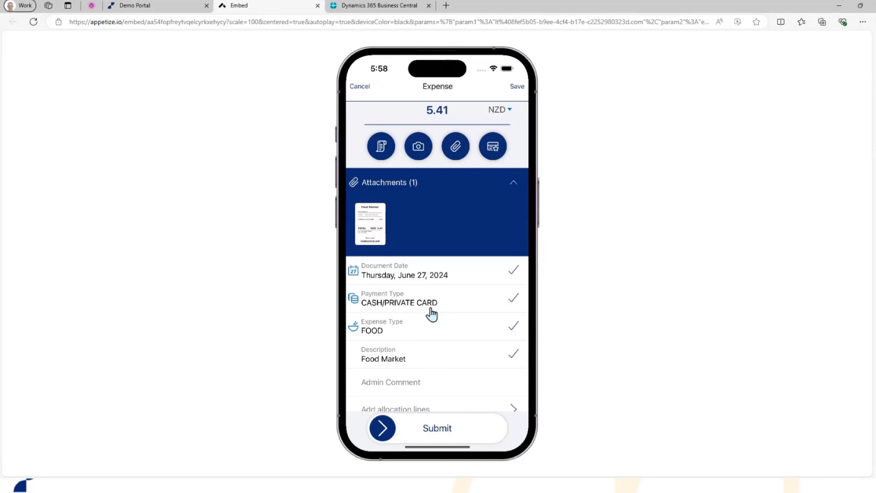
Check the remaining fields of the Food Market expense and submit it.
scroll(430, 251, down, 2)
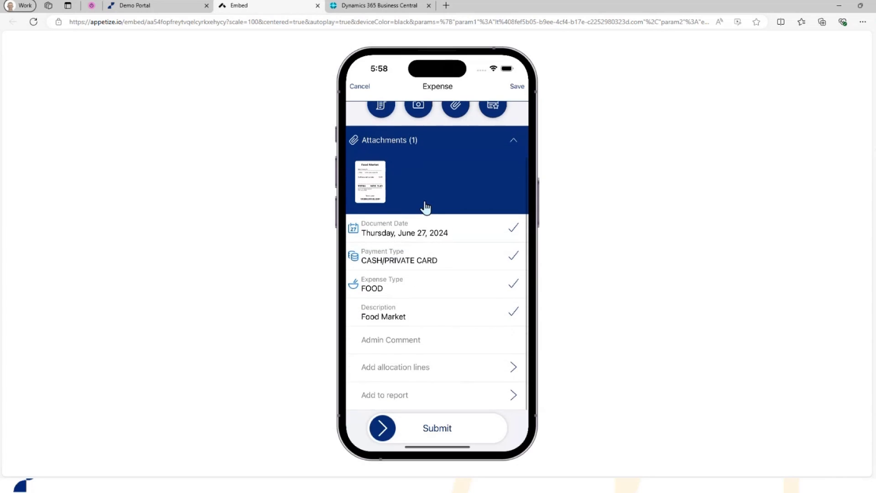
scroll(397, 383, down, 2)
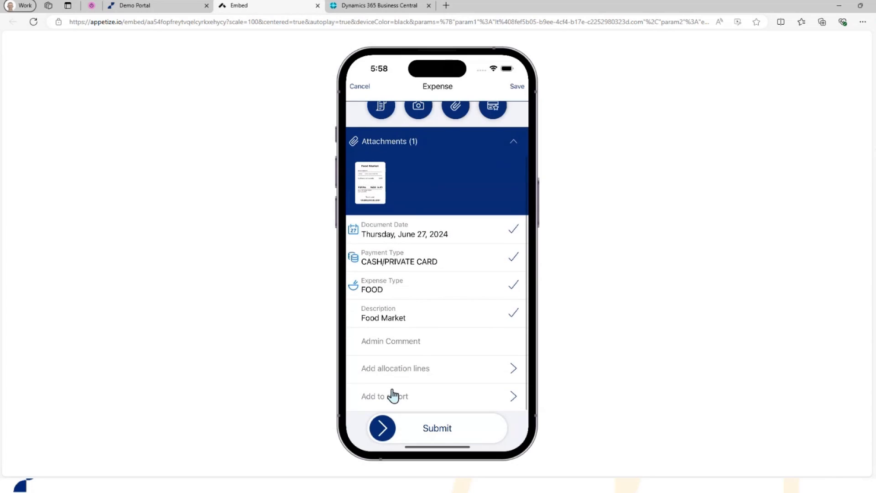
drag(383, 431, 516, 438)
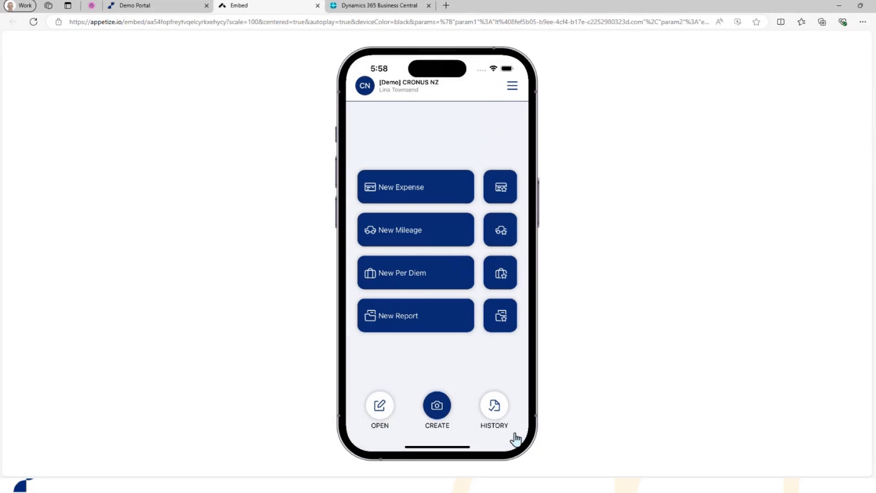
Start a new mileage entry and set its destination from the map in Thorndon, allowing location access while using the app.
click(401, 231)
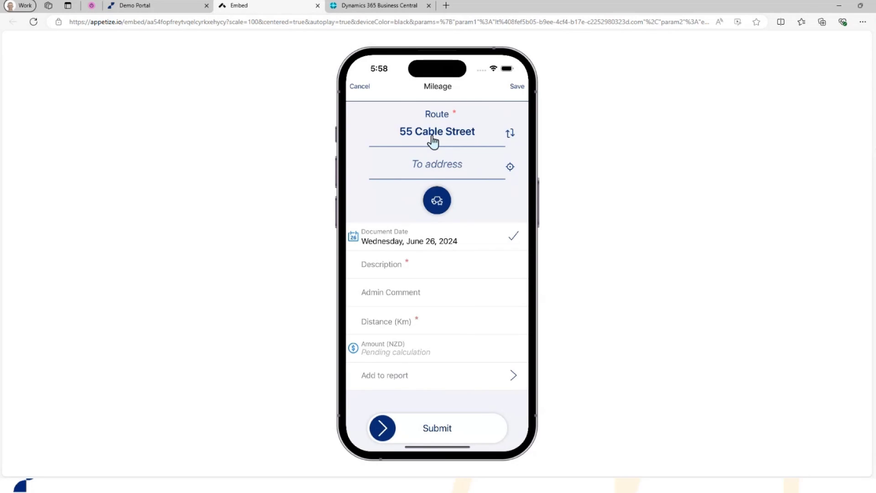
click(430, 167)
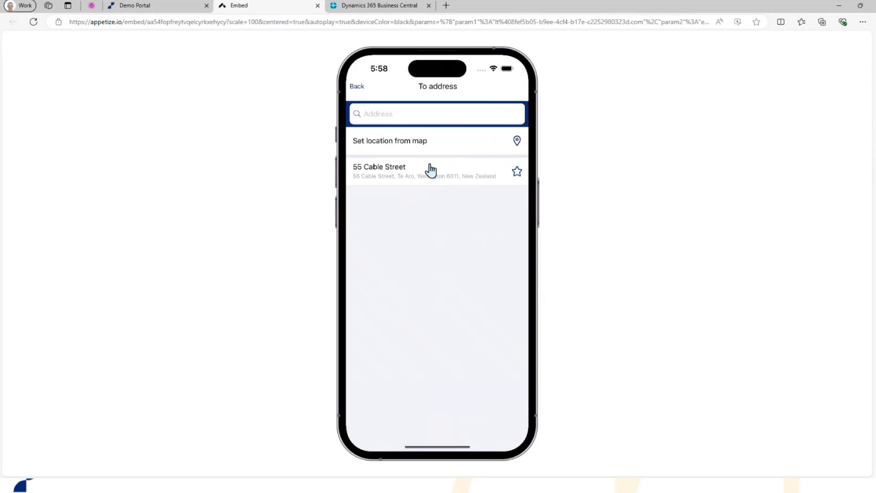
click(386, 145)
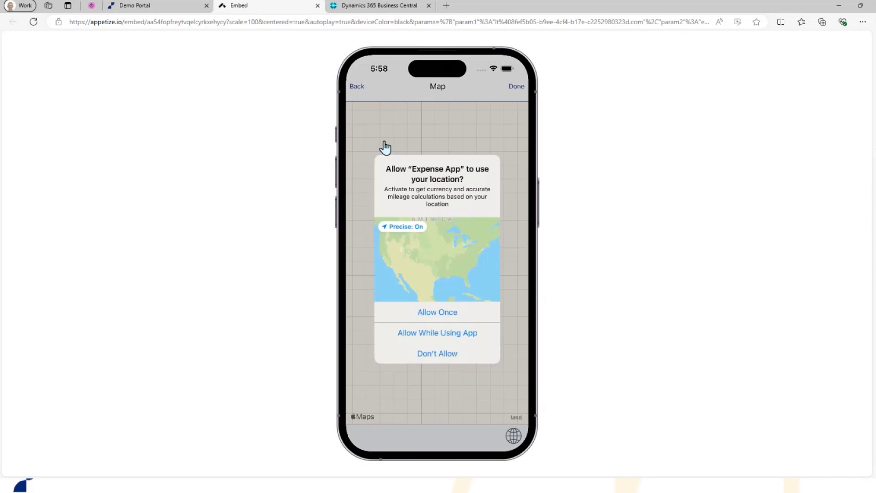
click(422, 338)
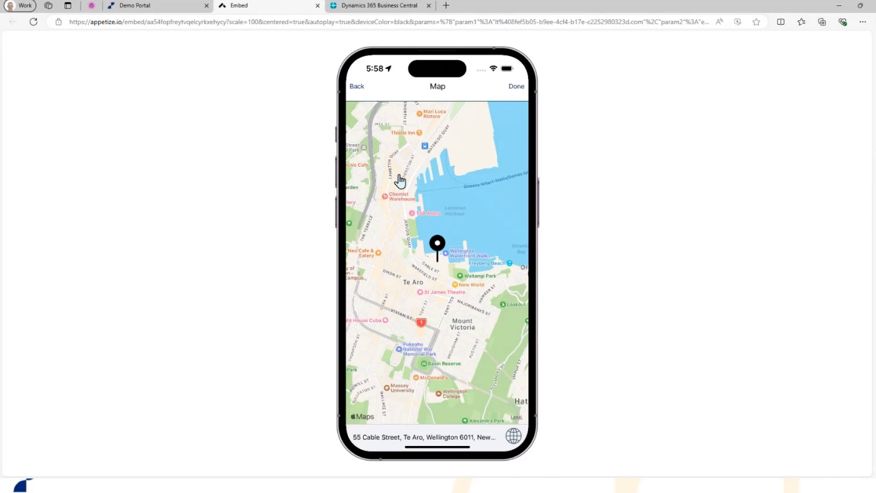
drag(426, 279, 420, 343)
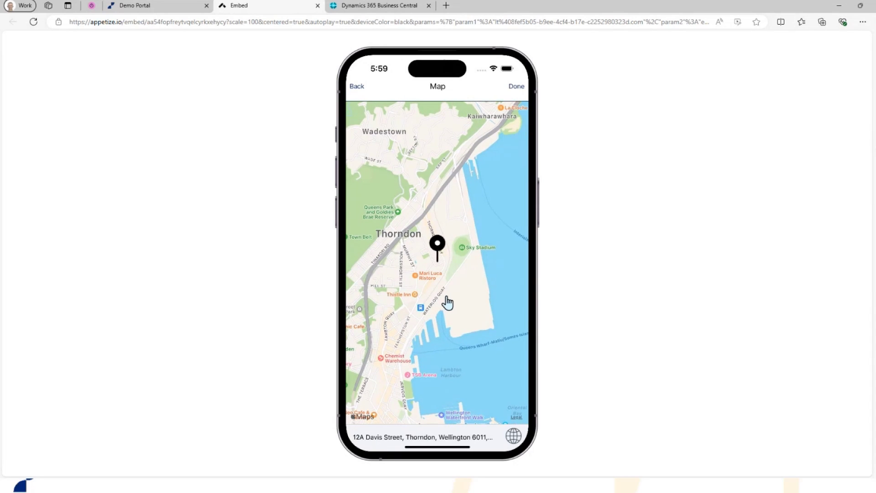
click(512, 91)
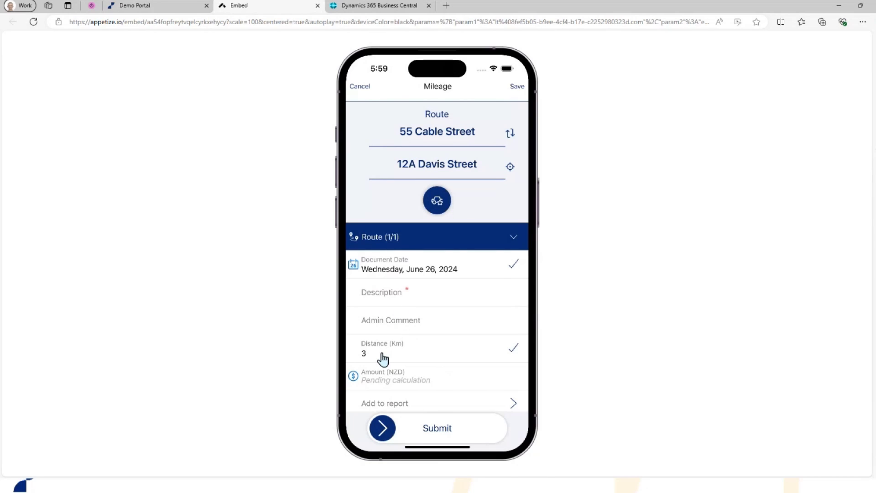
Enter "Visit customer" as the description of the mileage entry.
click(388, 295)
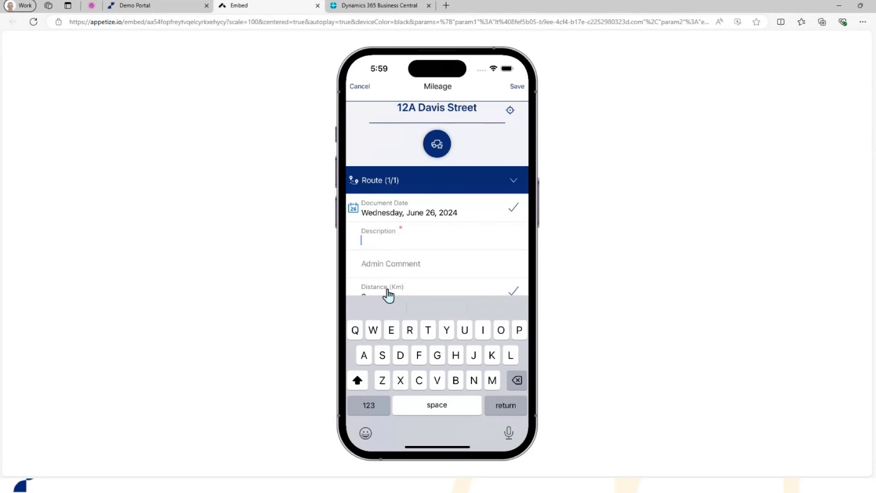
text(Visits)
key(Return)
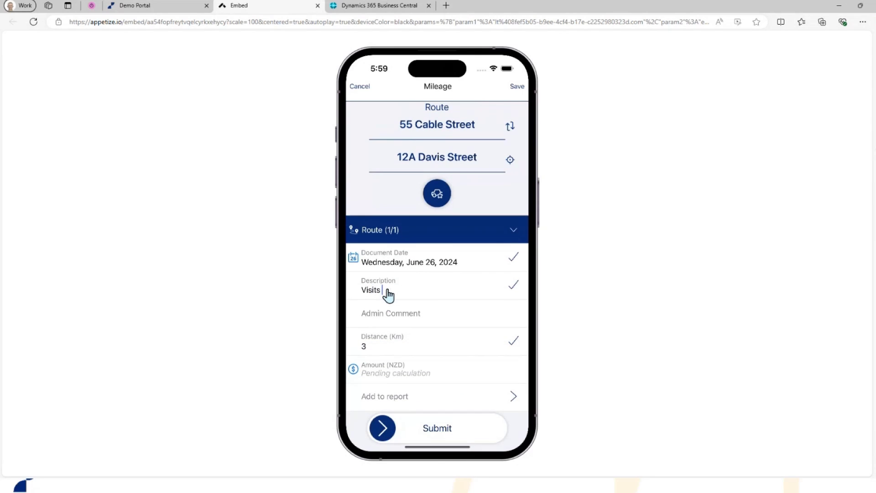
key(BackSpace)
text(customer)
Expand the mileage entry's route section and review the driven route on the map.
click(509, 238)
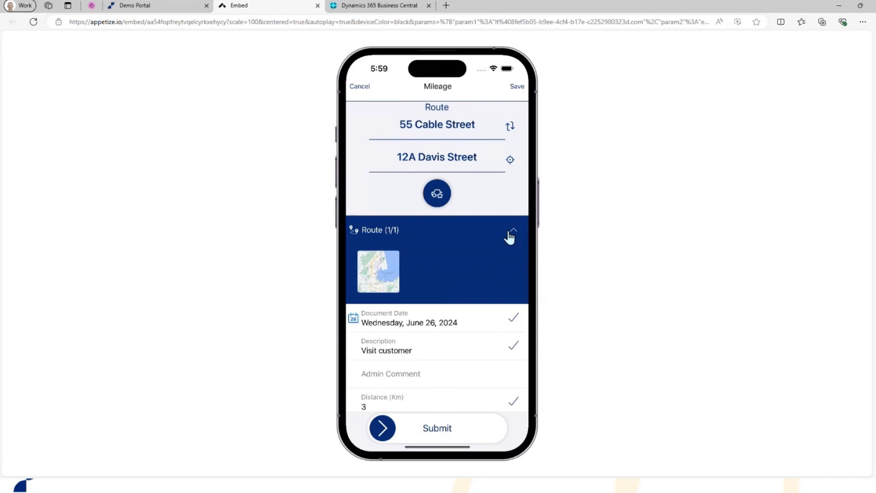
click(390, 275)
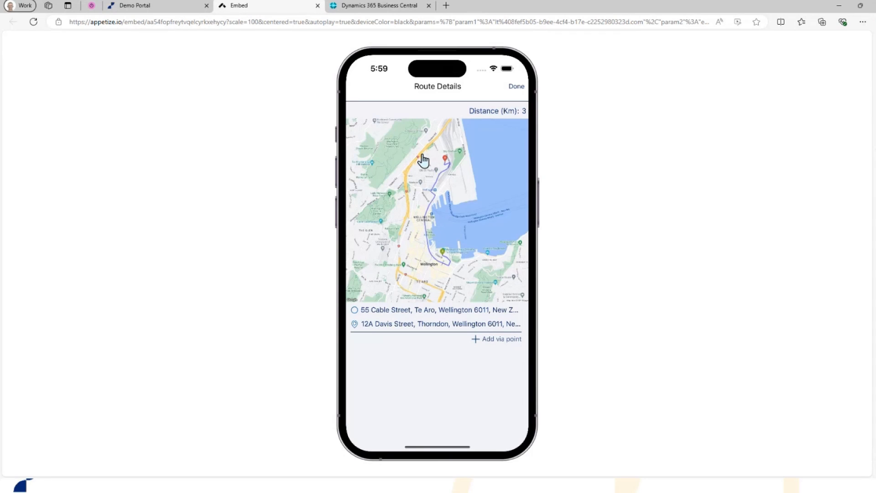
click(515, 86)
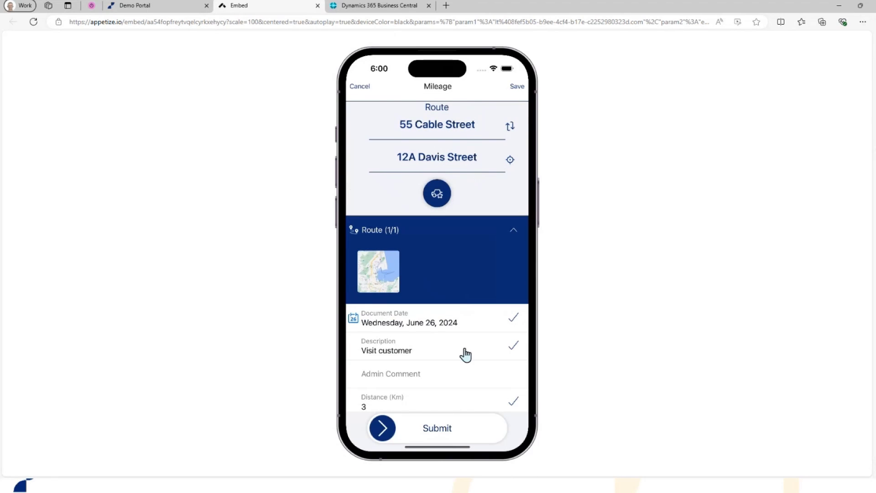
Submit the mileage with "Send and create return" and submit the return trip with "Send".
drag(368, 436, 519, 432)
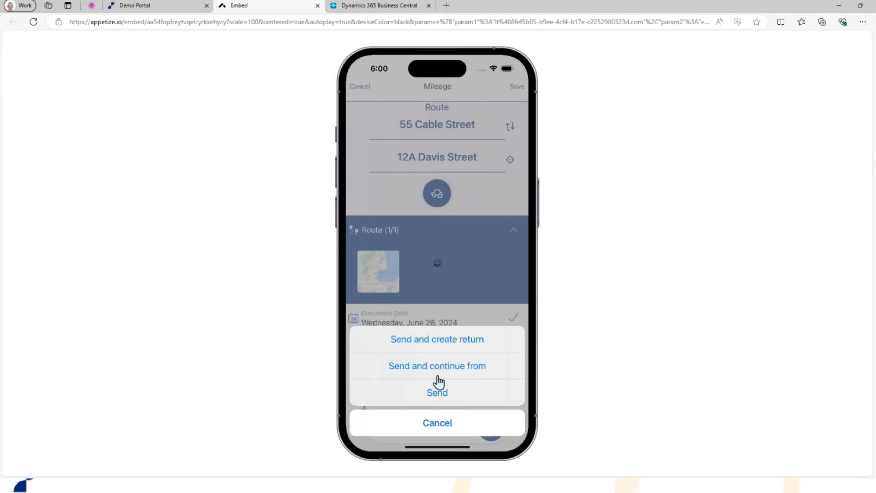
click(434, 341)
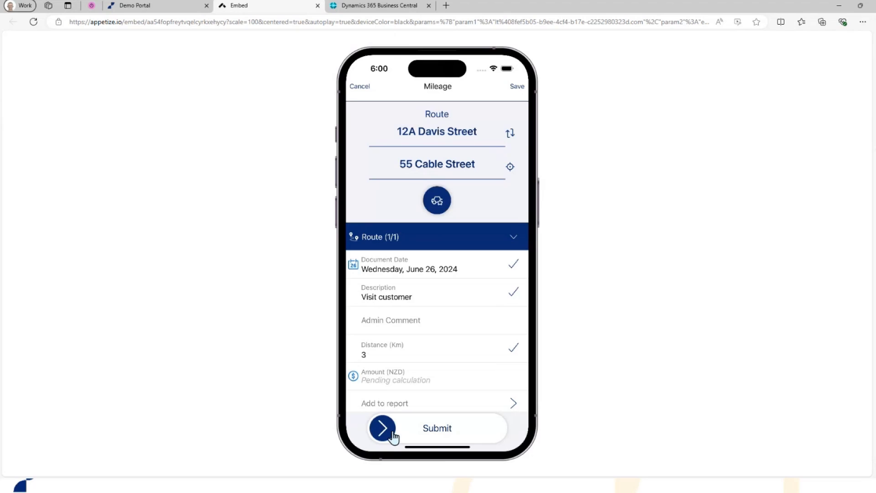
drag(436, 434, 498, 434)
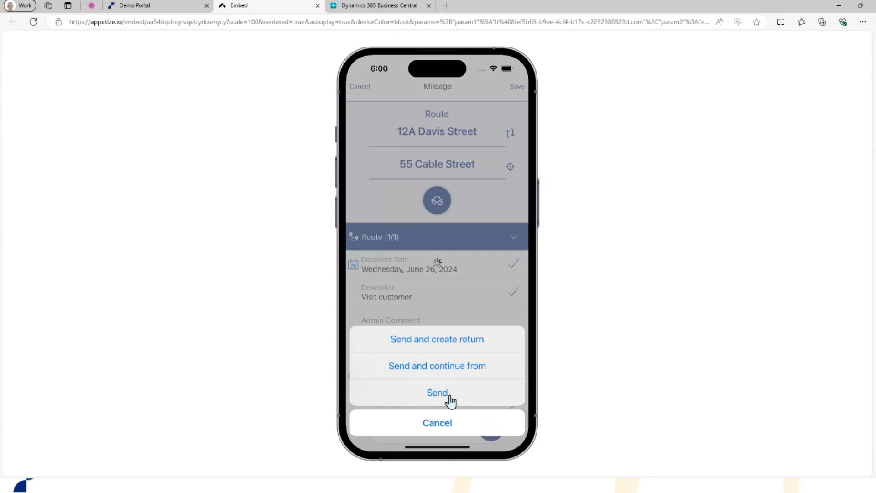
click(446, 394)
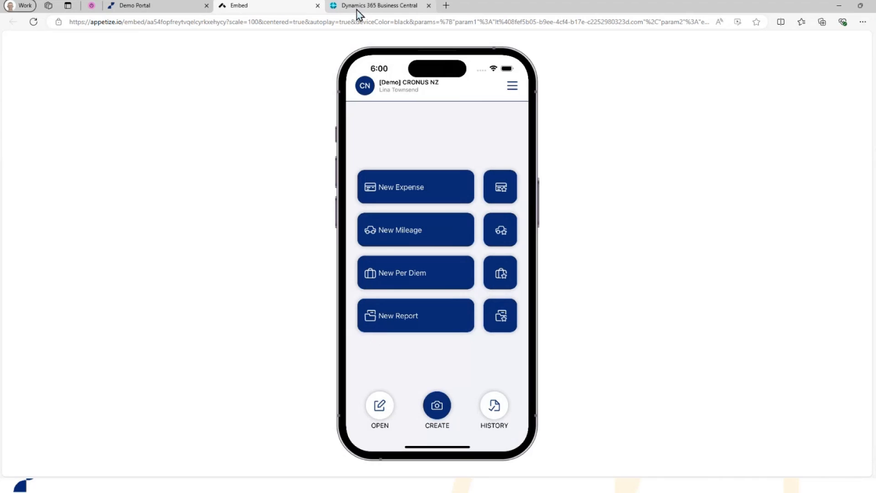
Check the app's open documents, view the Expenses list in Business Central, and return to the app.
mouse_move(358, 11)
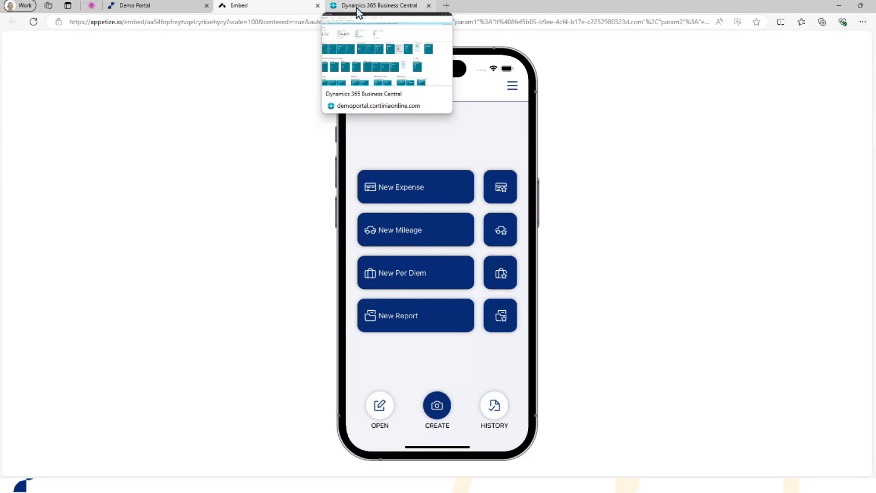
click(383, 407)
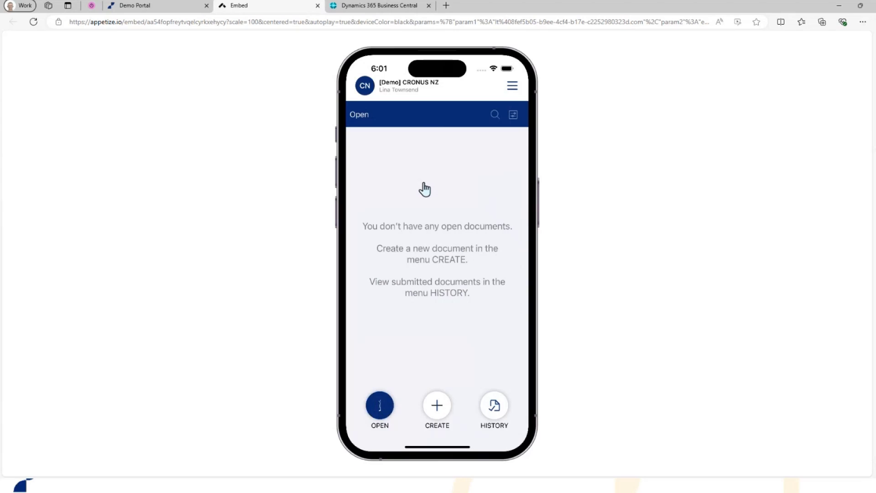
click(350, 10)
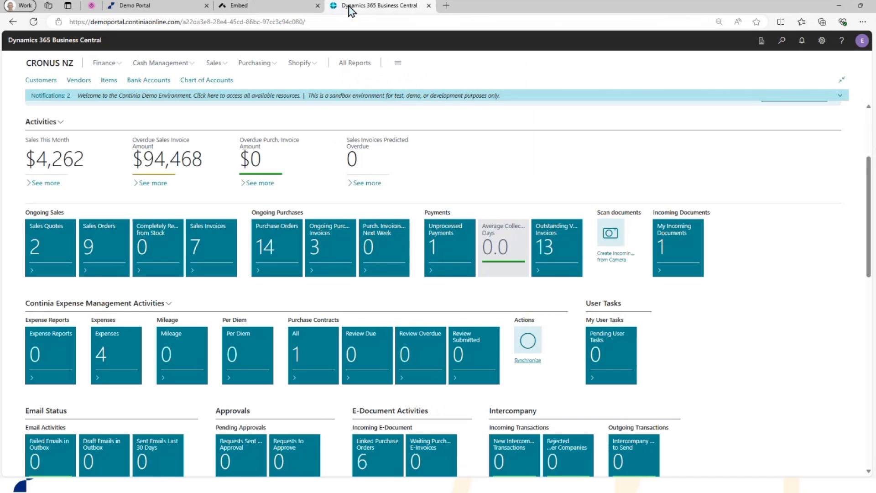
click(129, 356)
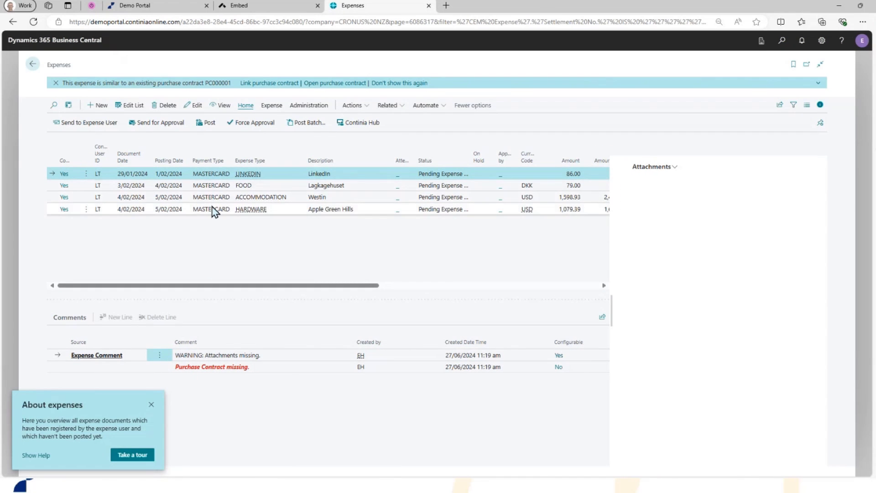
click(281, 9)
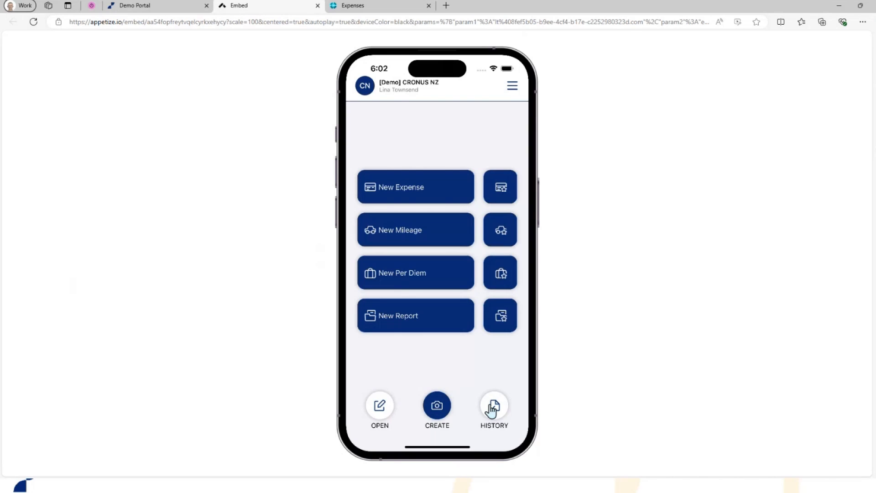
Switch to Business Central and run the Continia Online synchronization again.
click(360, 5)
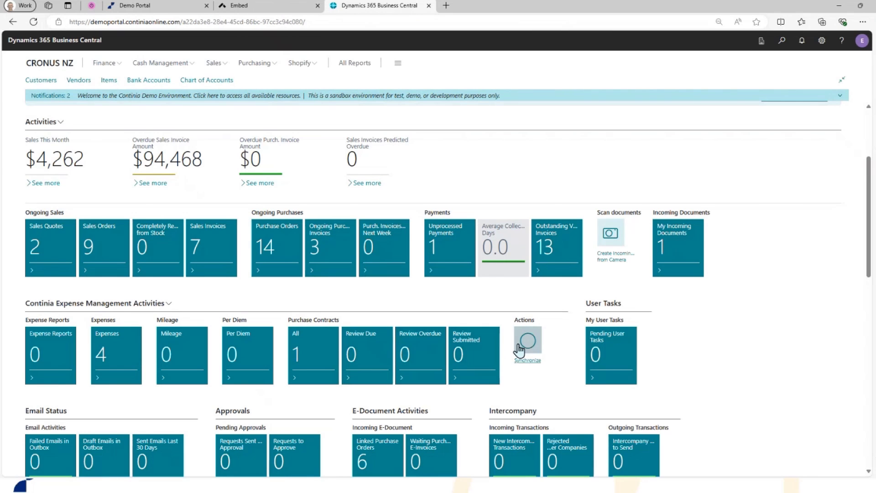
click(524, 347)
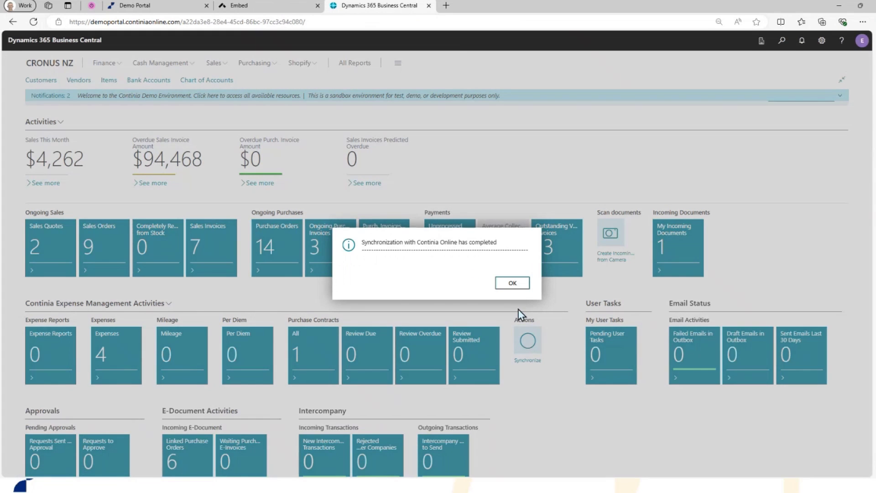
click(512, 283)
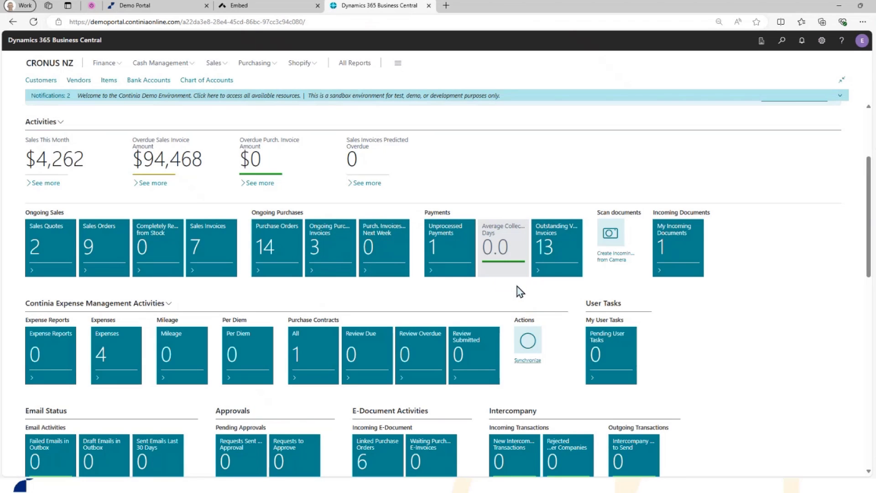
Review the Lagkagehuset food expense in the Expenses list, and check the submitted documents in the expense app's history.
click(114, 365)
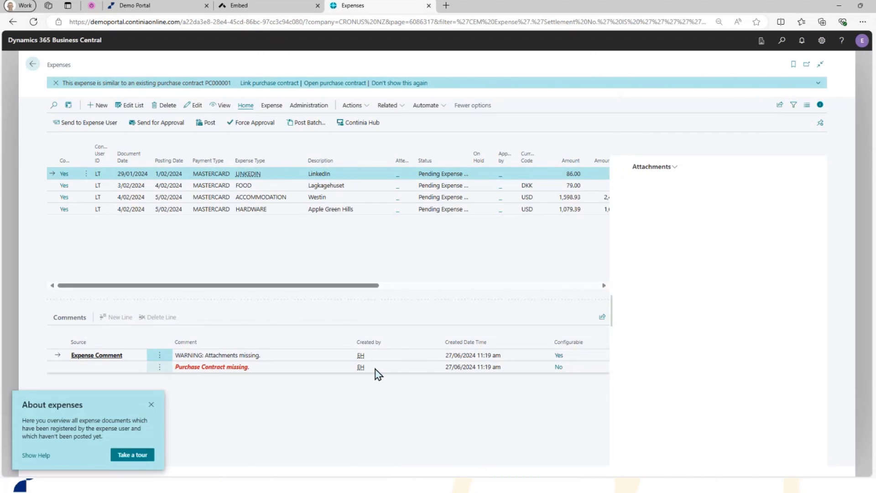
click(257, 189)
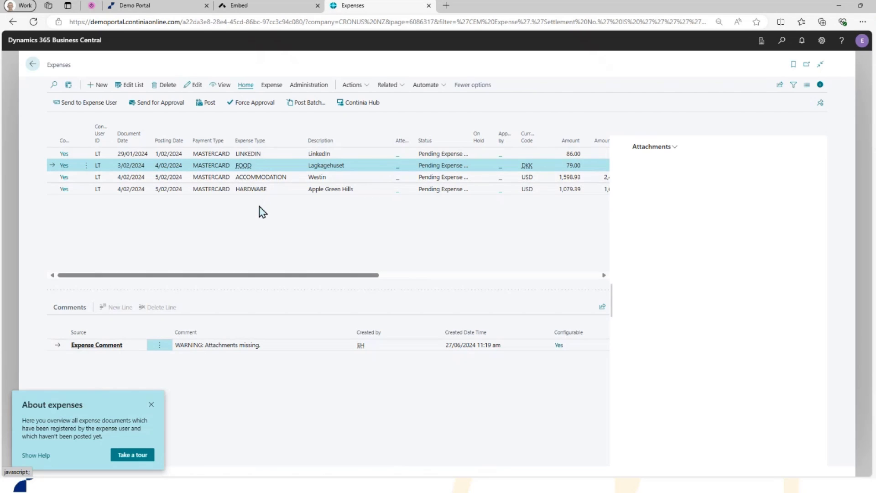
click(249, 6)
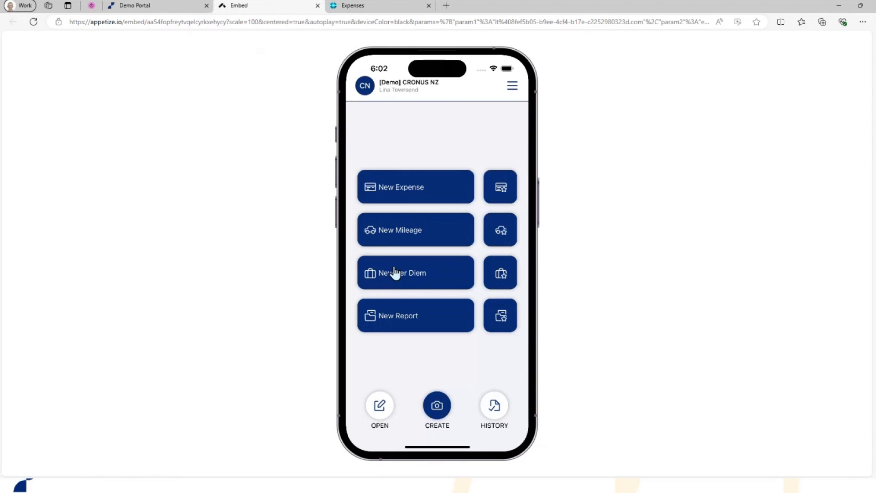
click(494, 409)
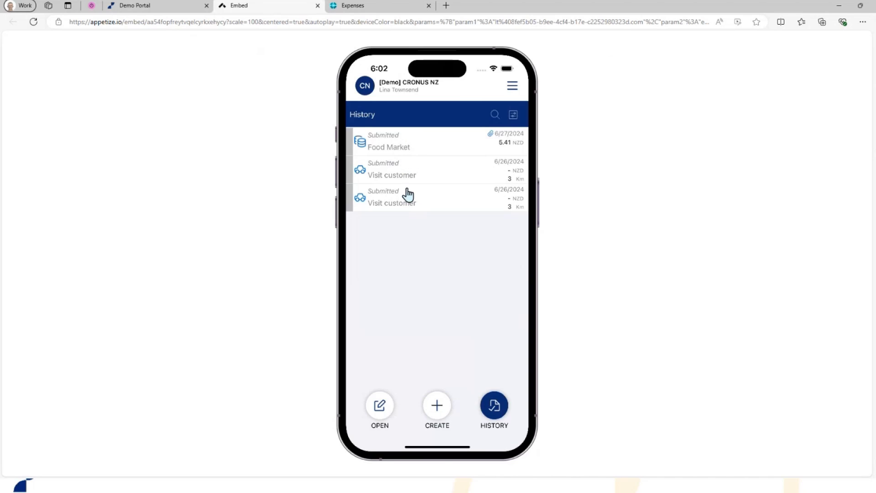
Return to the Expenses list in Business Central and try to send the Lagkagehuset expense for approval.
click(354, 7)
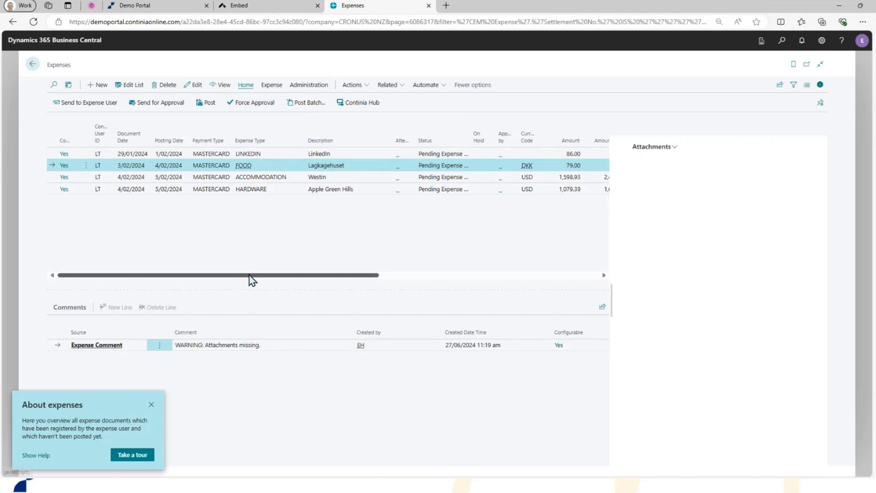
drag(250, 276, 386, 275)
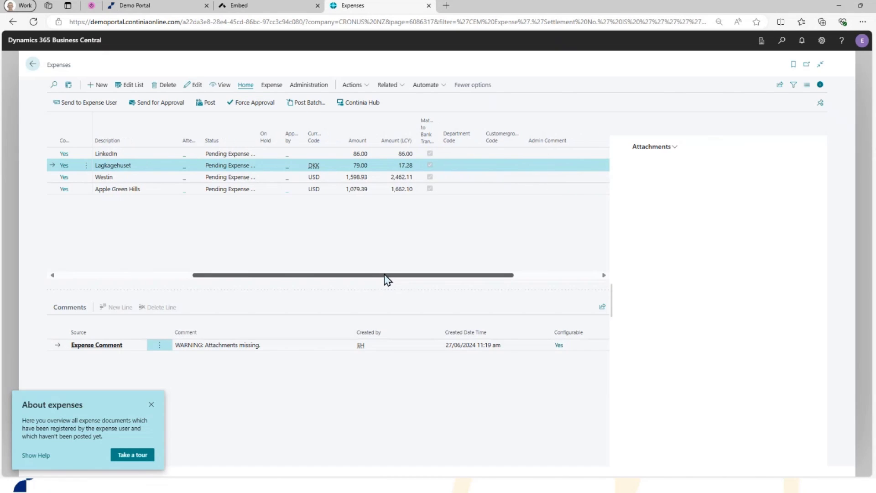
click(158, 103)
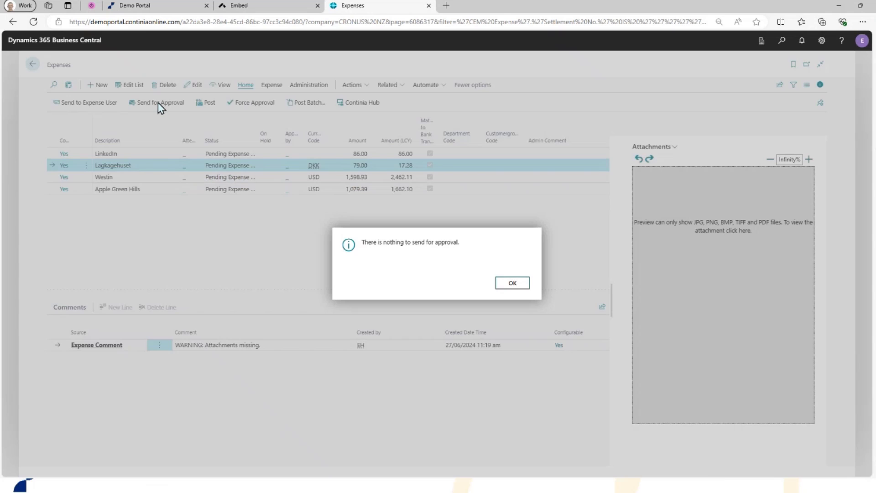
click(512, 284)
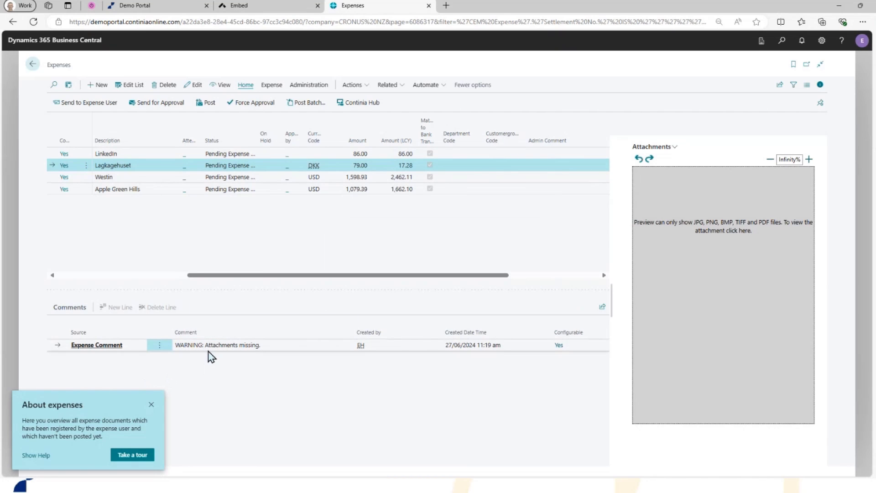
drag(243, 275, 47, 276)
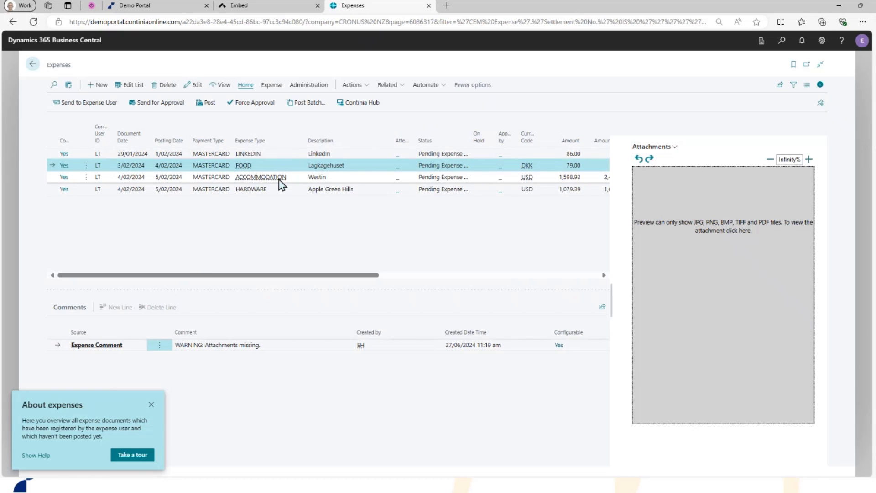
Search for "exp man appr" and open the Expense Management Approval Entries page.
click(780, 44)
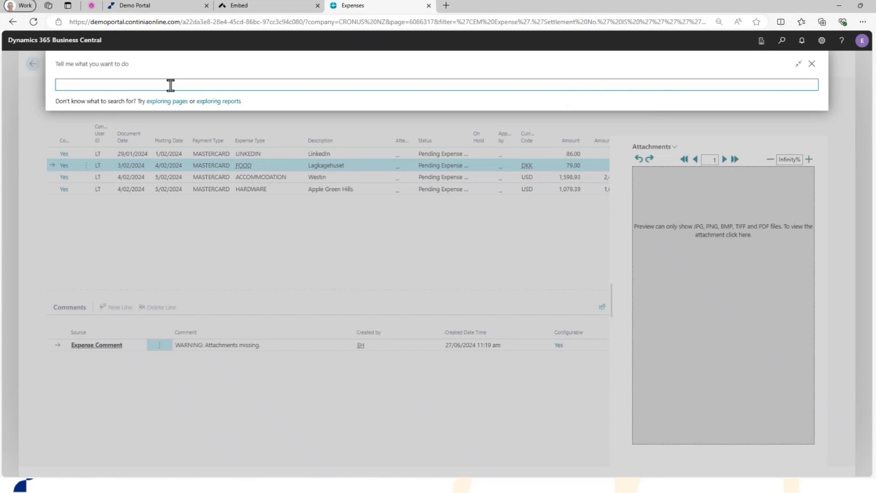
text(exp man appr)
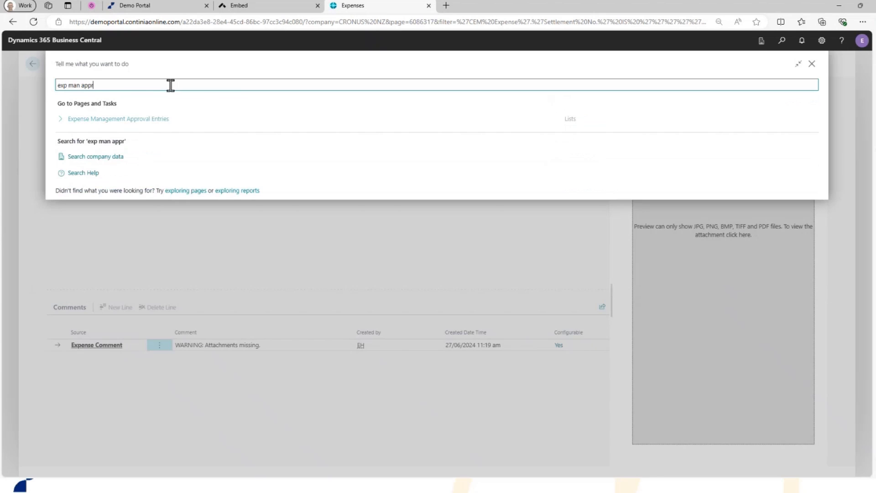
click(146, 120)
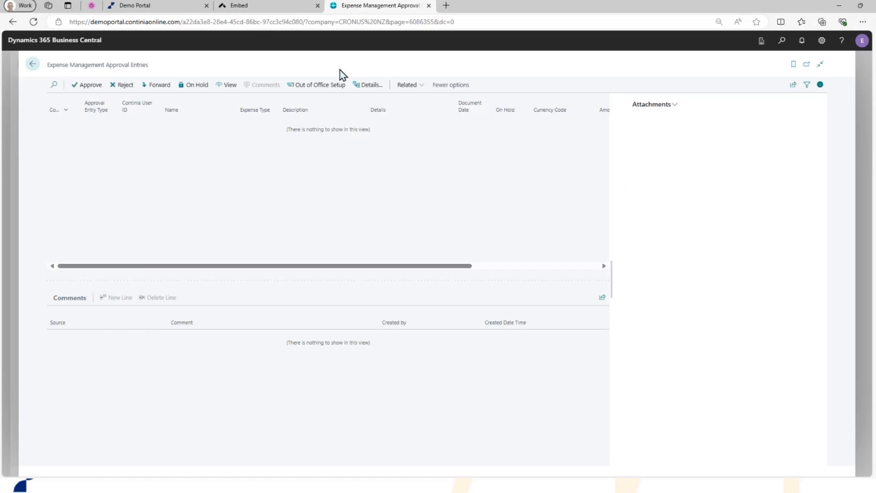
Try to open the Web Approval Portal of the "em" environment from the Demo Portal, and close its browser tab.
click(163, 10)
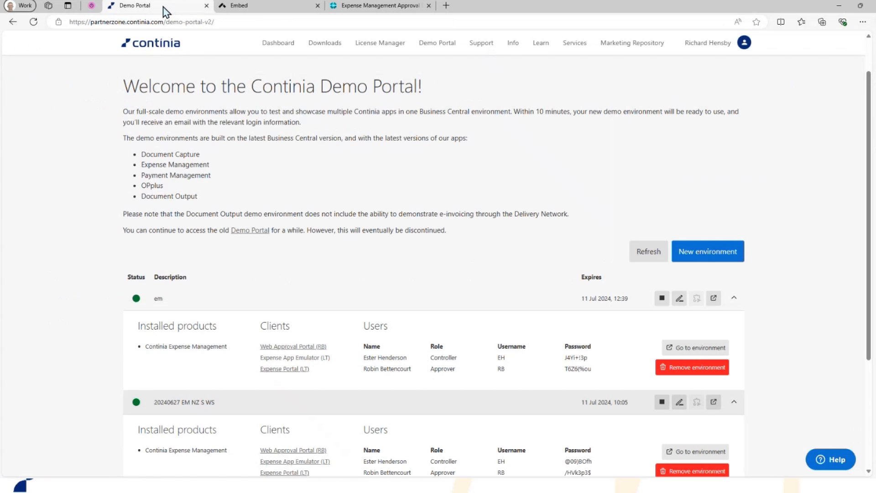
click(292, 347)
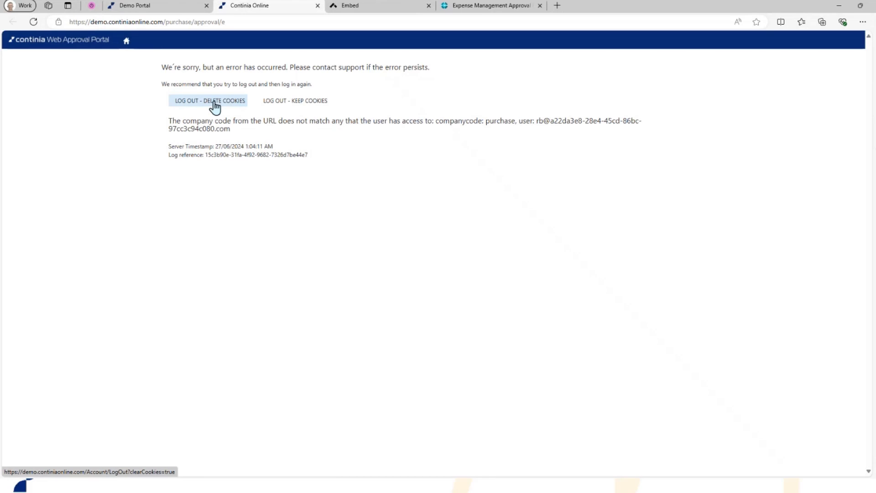
click(192, 22)
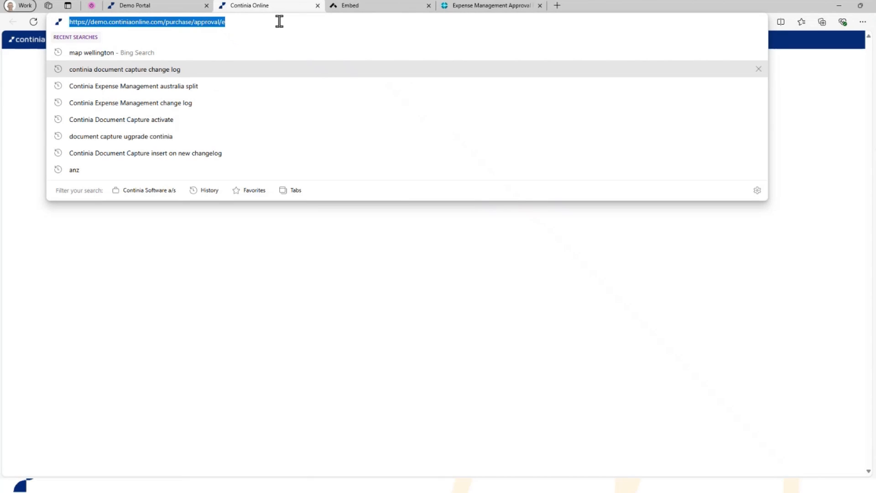
click(317, 5)
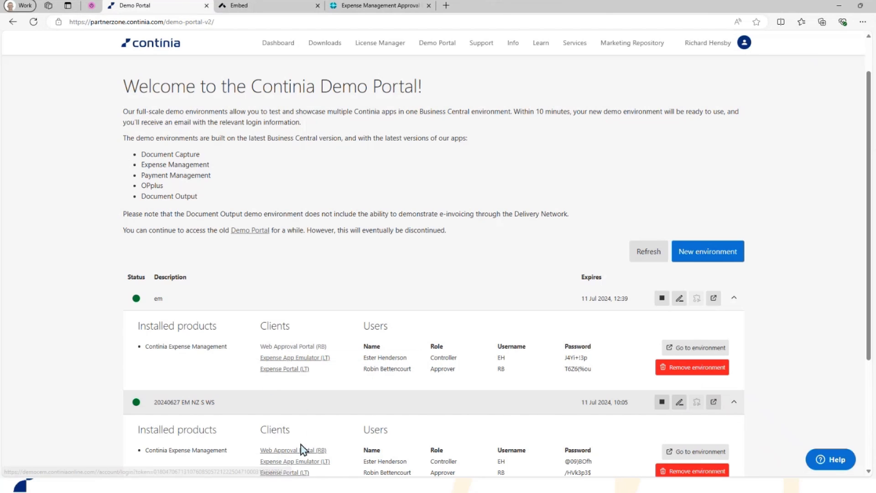
Launch the Expense App Emulator of the "20240627 EM NZ S WS" environment from the Demo Portal and check the emulator already open.
scroll(299, 401, down, 2)
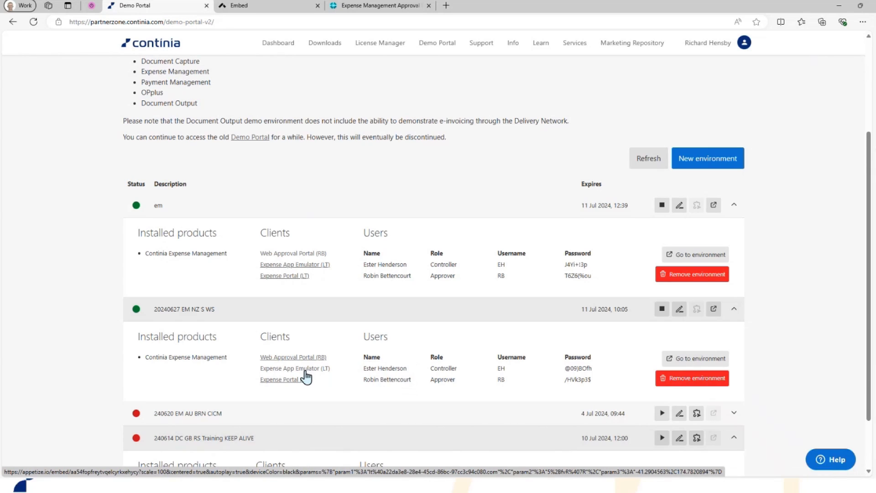
click(305, 369)
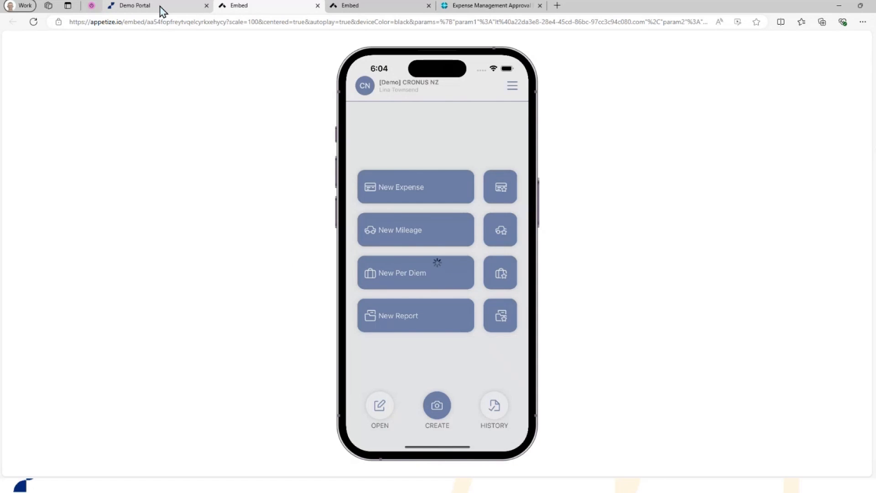
mouse_move(163, 11)
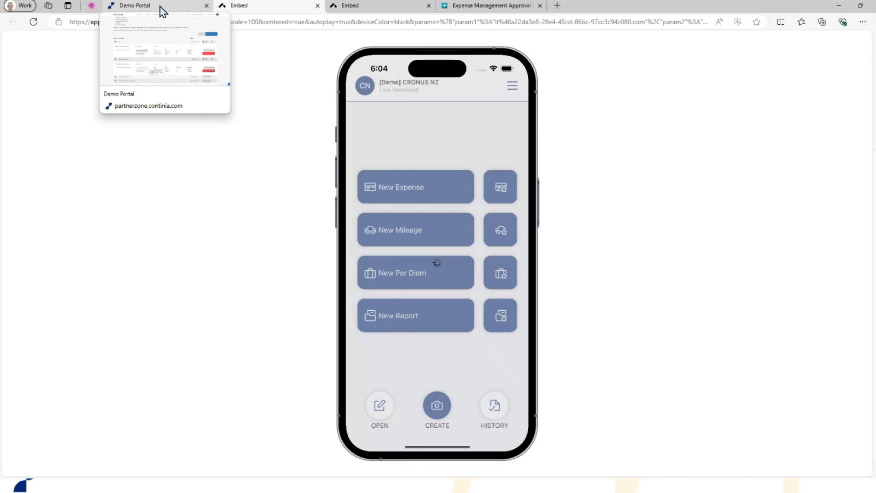
click(163, 11)
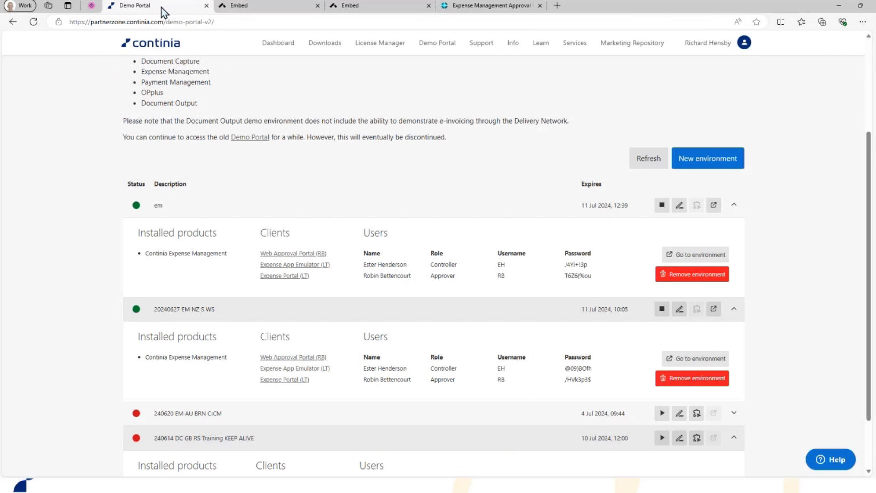
click(351, 9)
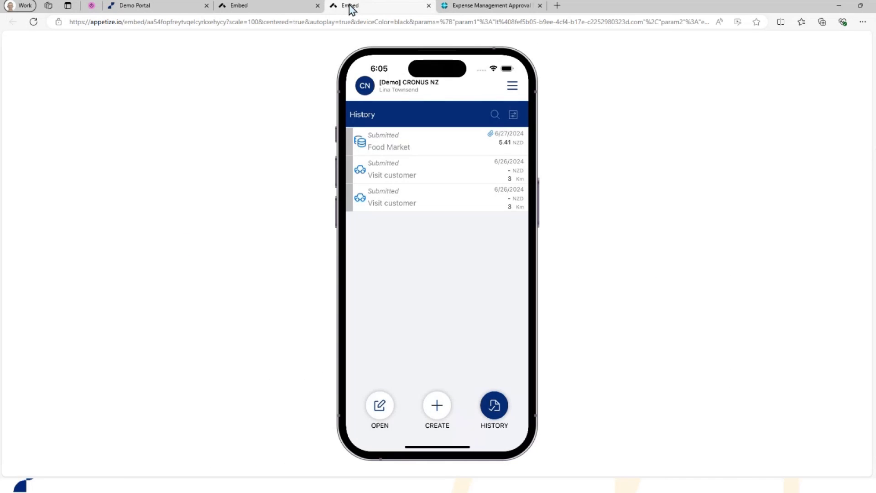
Switch to Business Central and go back from the approval entries to the home page.
click(521, 9)
click(31, 67)
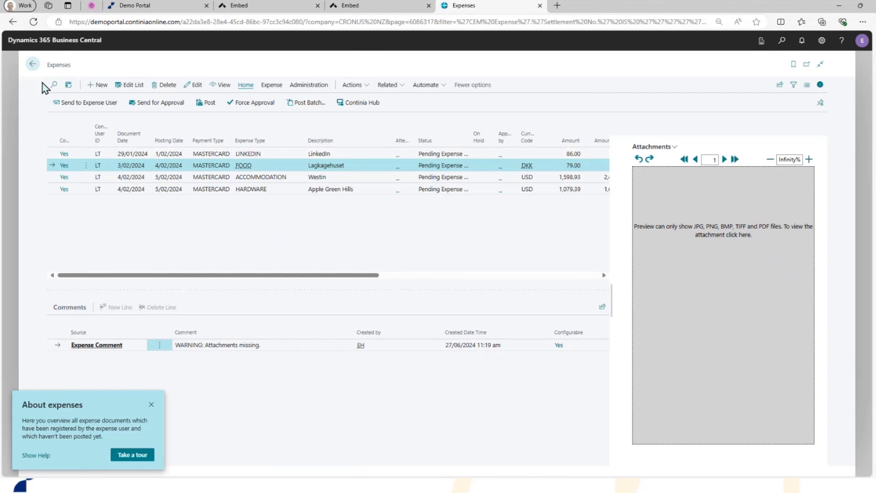
click(32, 66)
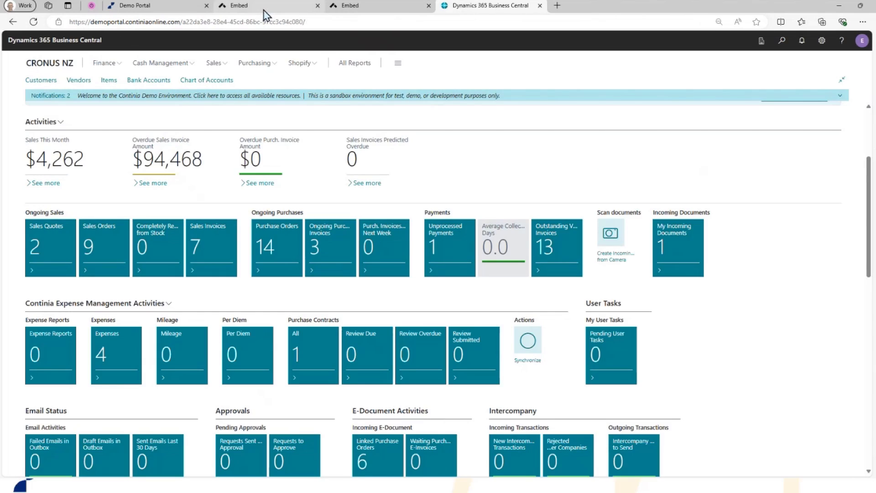
In the newly launched expense app, attach the saved Apple Green Hills receipt to the open Apple Green Hills expense and submit it.
click(264, 5)
click(382, 406)
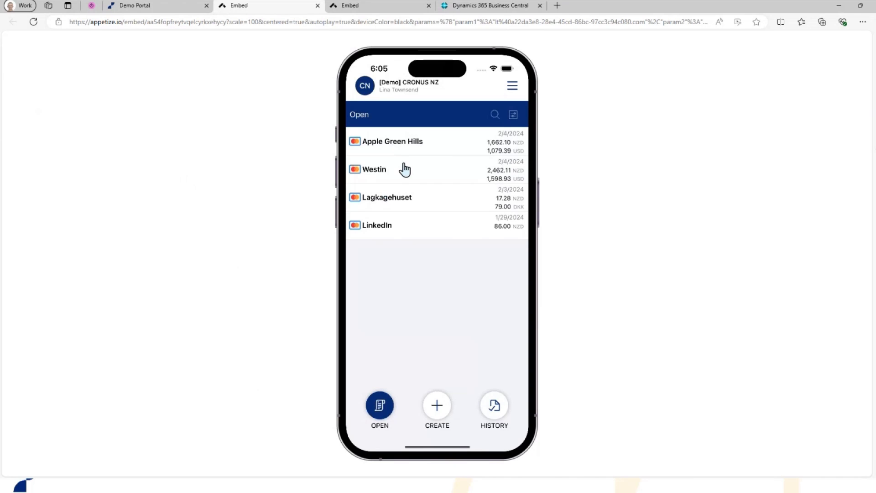
click(398, 146)
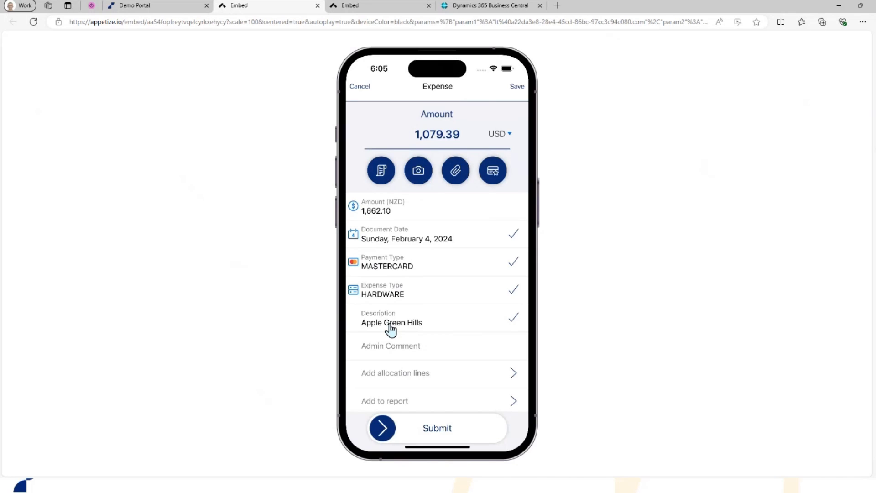
click(382, 172)
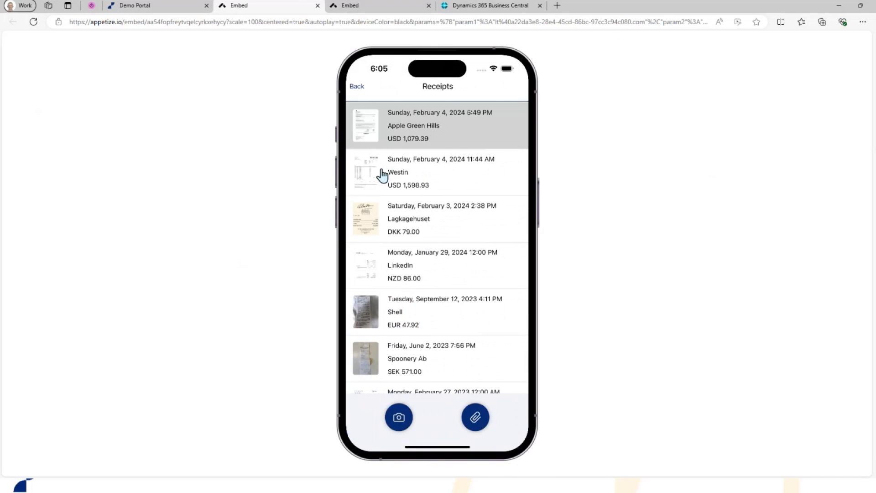
click(407, 136)
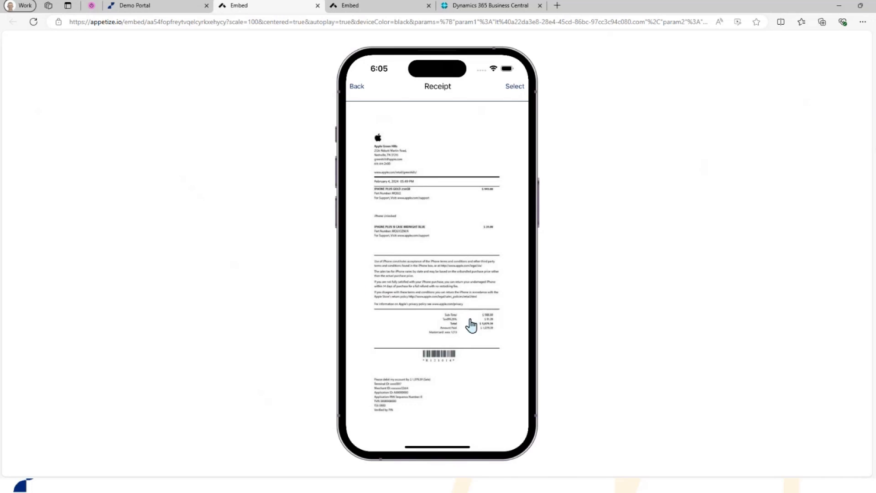
click(507, 93)
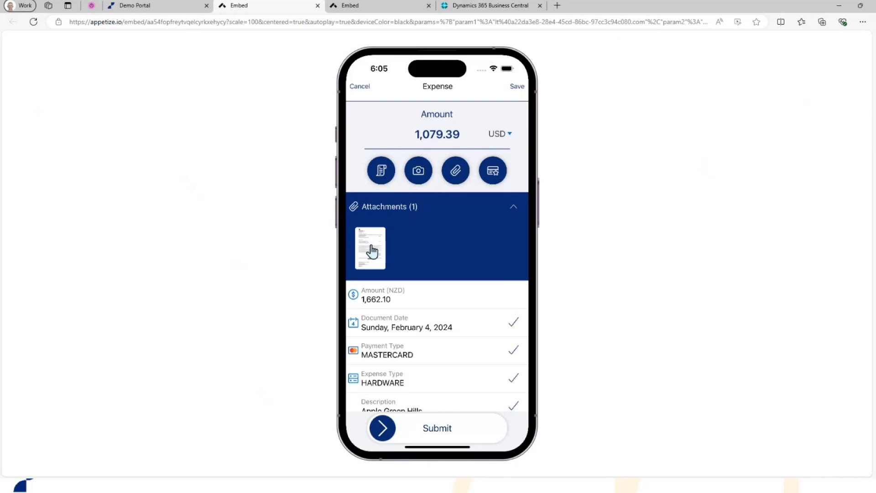
drag(376, 428, 502, 435)
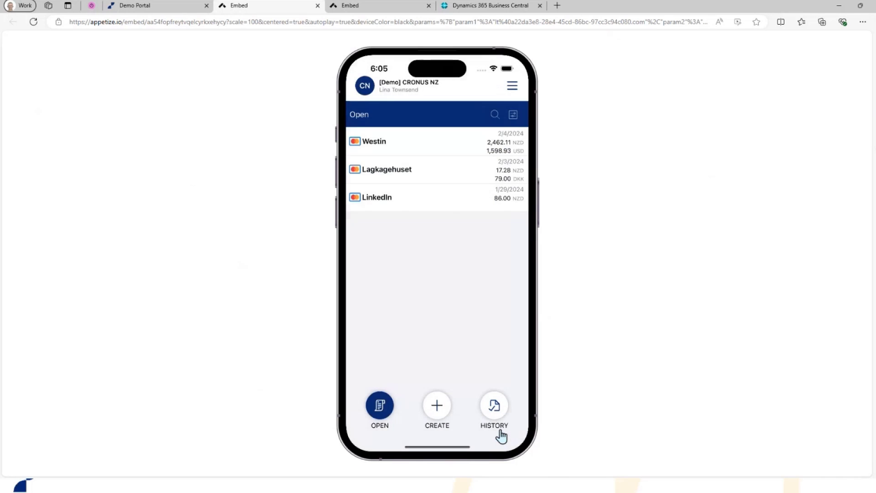
Create a new expense and attach the saved Food Market receipt for NZD 5.41.
click(433, 403)
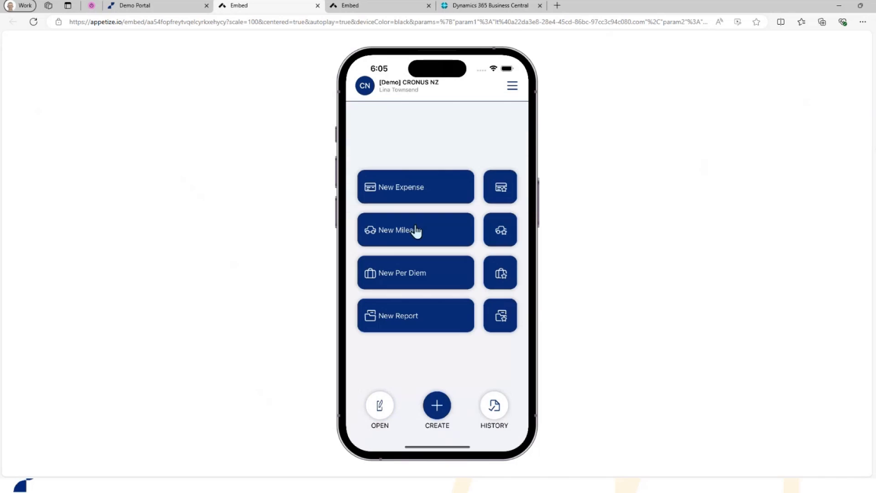
click(395, 184)
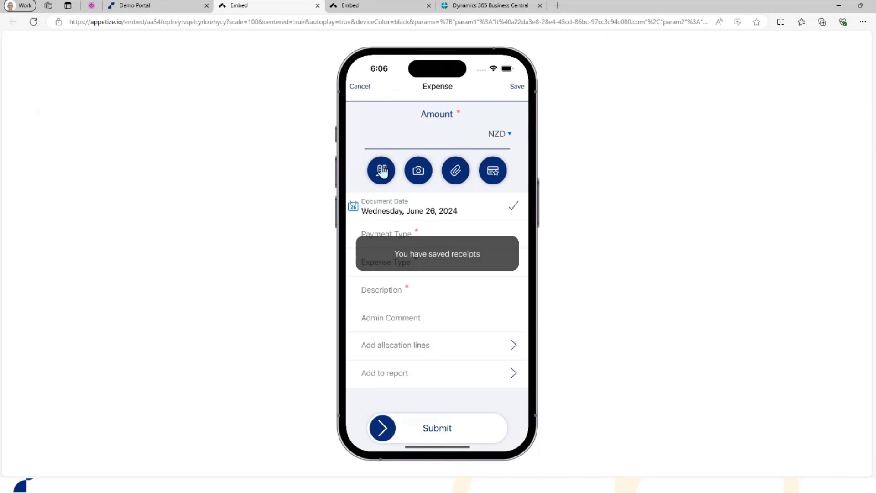
click(381, 171)
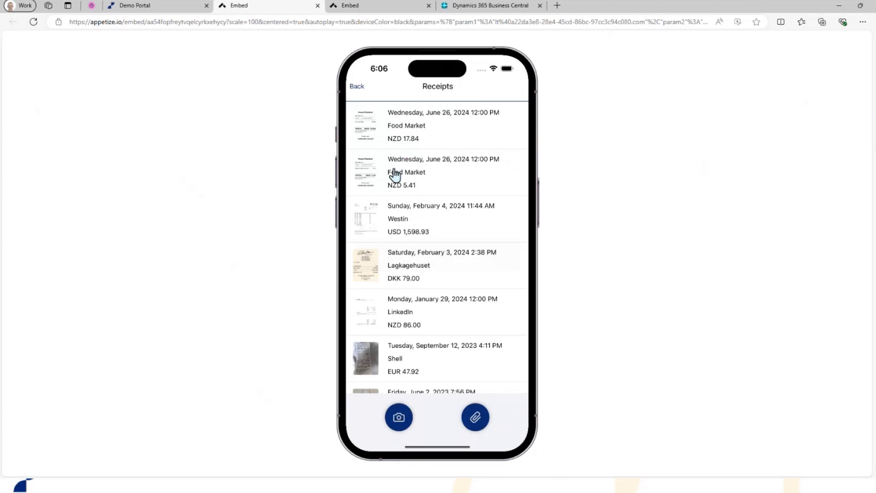
click(396, 184)
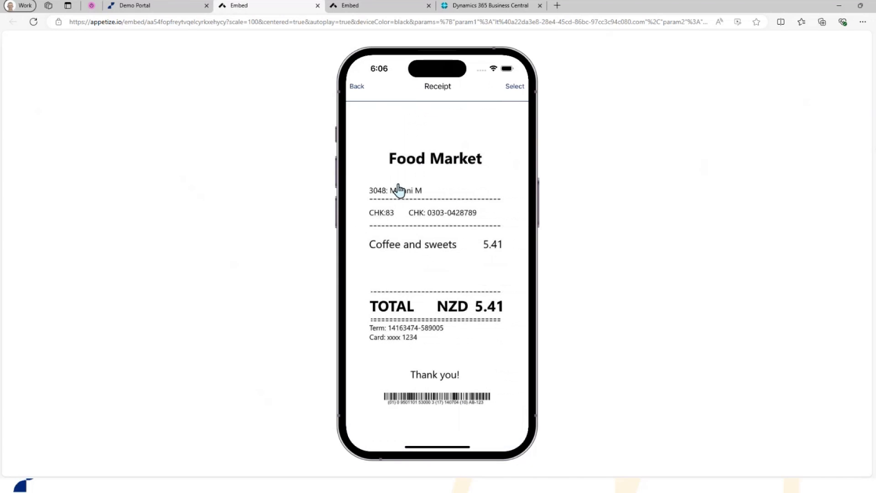
click(514, 87)
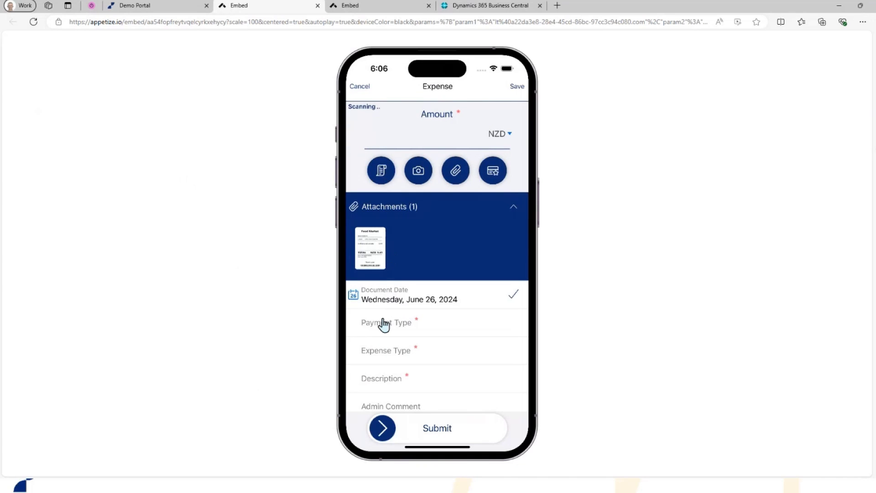
Set the payment type to CASH/PRIVATE CARD and the expense type to FOOD, and submit the Food Market expense.
click(383, 323)
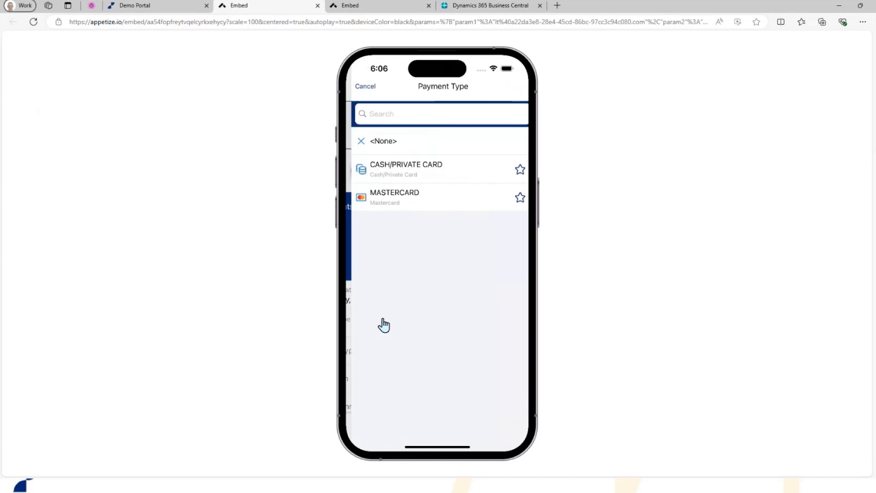
click(396, 174)
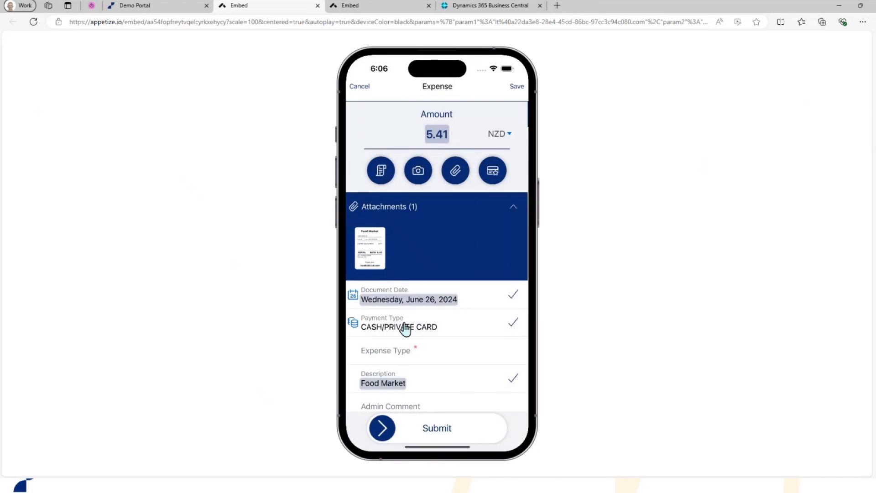
click(402, 357)
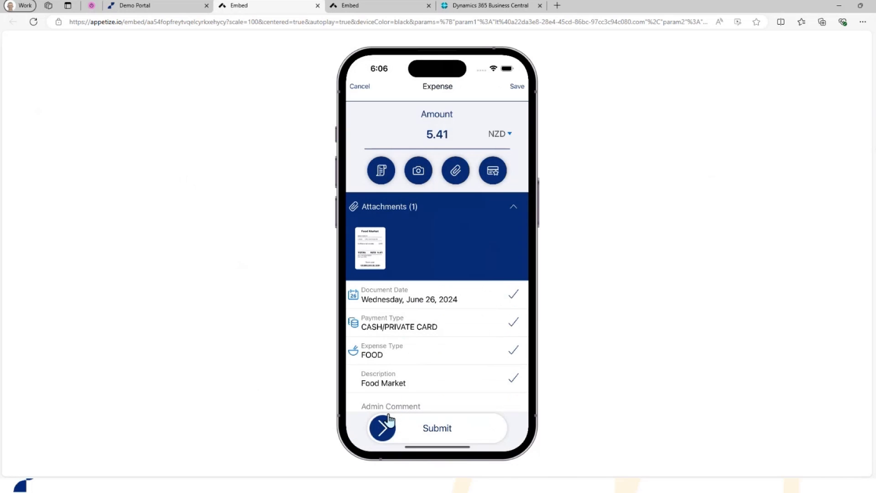
drag(502, 431, 516, 434)
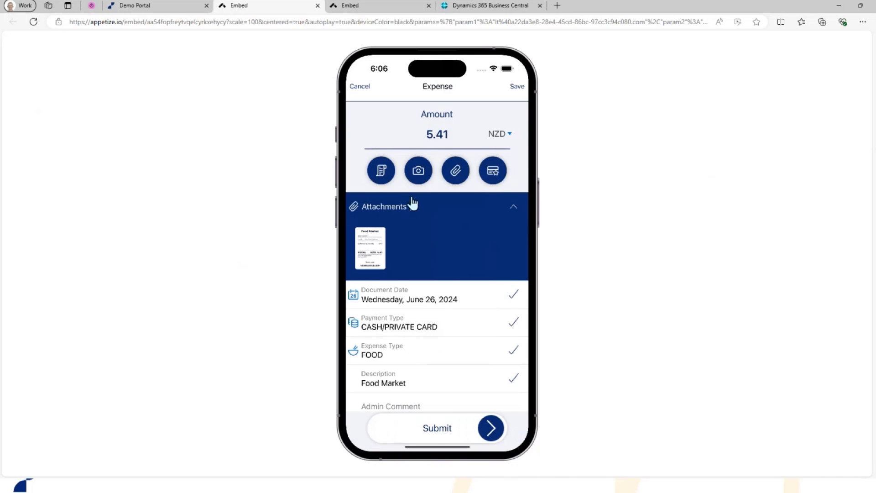
Switch to Business Central and synchronize the submitted expenses with Continia Online.
click(522, 7)
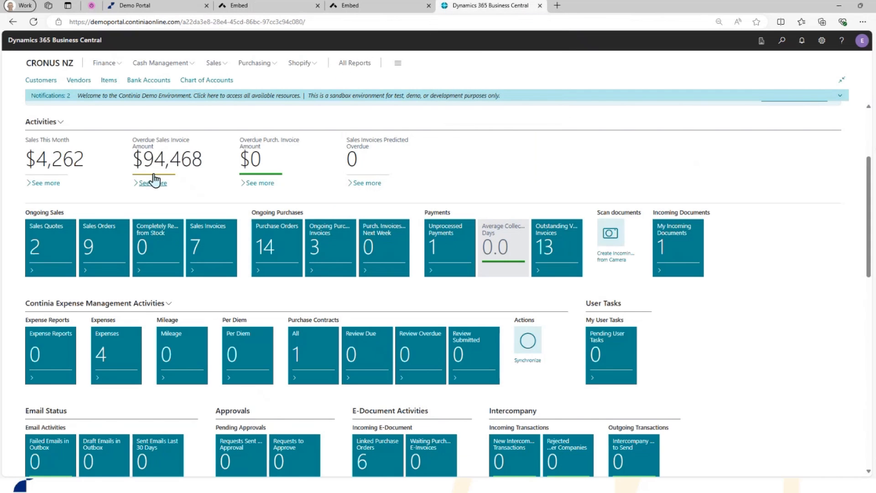
click(522, 341)
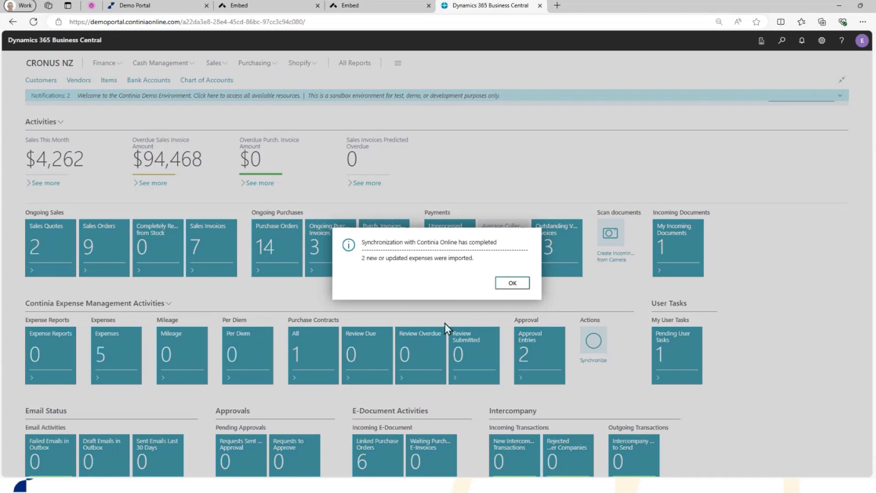
click(512, 283)
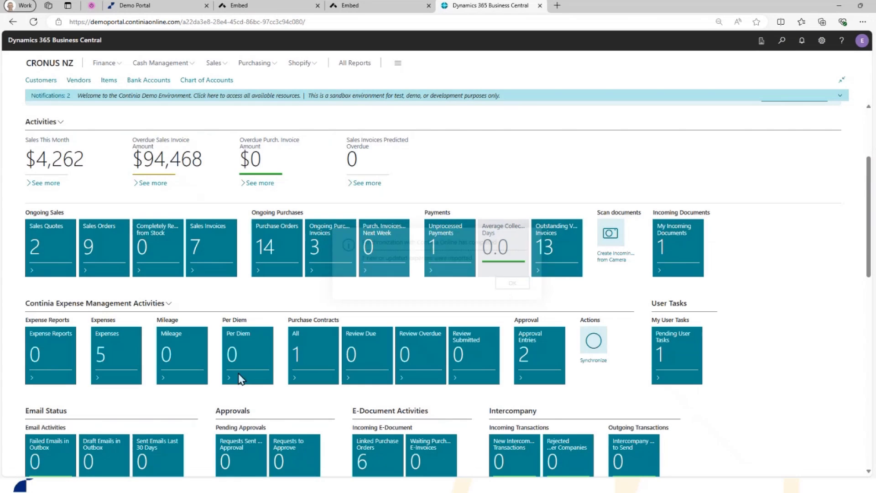
Review the Food Market and Apple Green Hills expenses with their attached receipts in the Expenses list, and return to the home page.
click(120, 369)
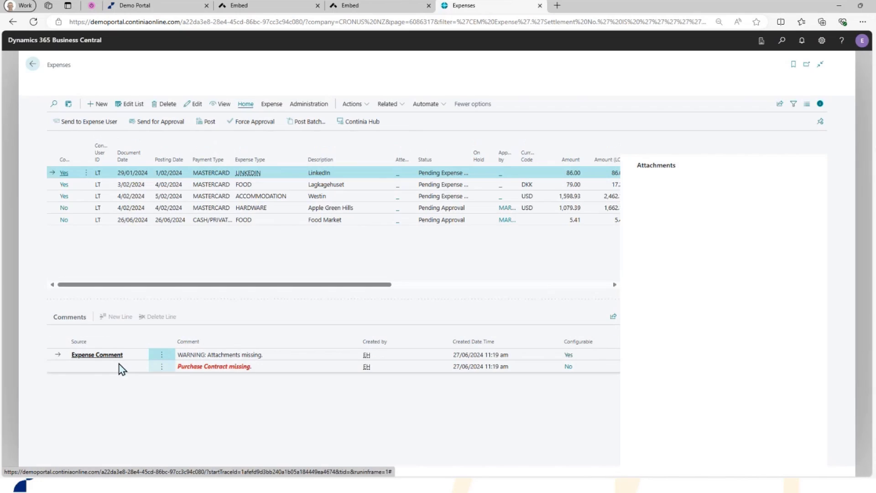
click(275, 224)
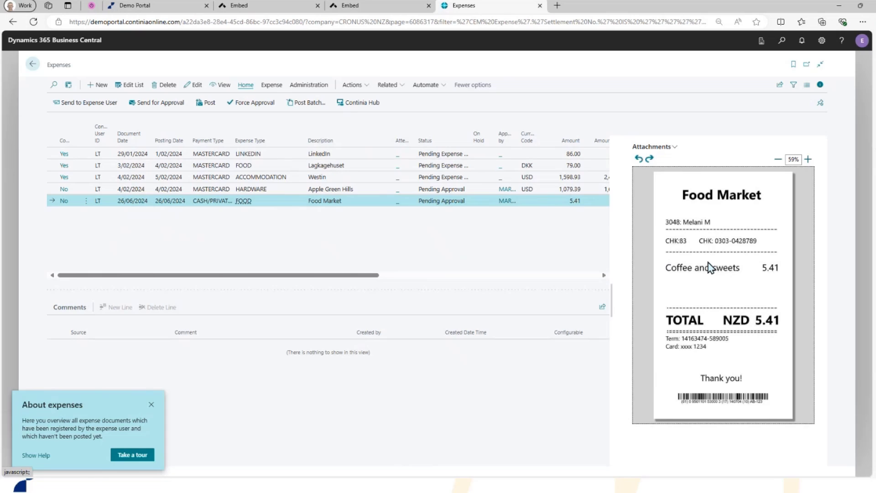
click(375, 192)
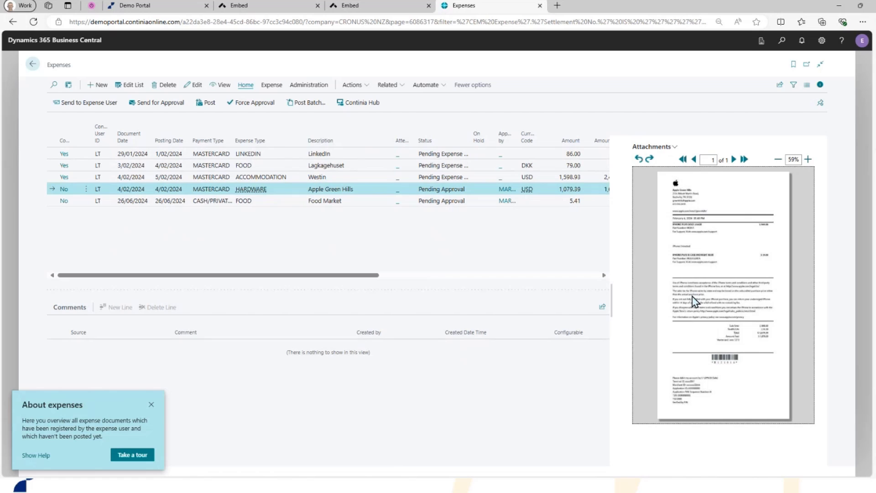
click(31, 67)
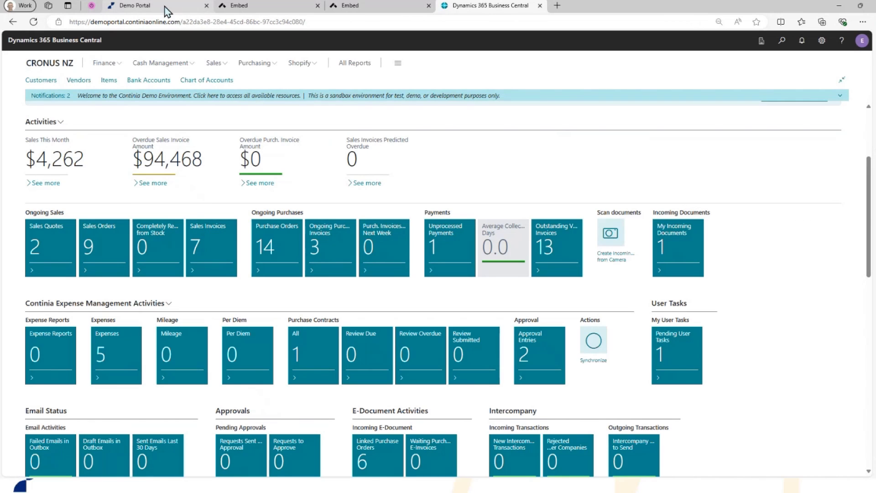
Try to open the Web Approval Portal of the "20240627 EM NZ S WS" environment from the Demo Portal.
click(166, 6)
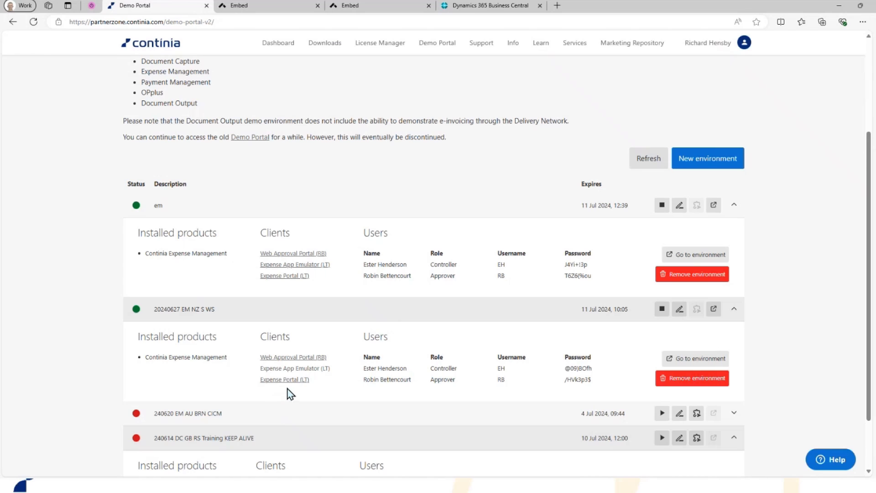
click(290, 361)
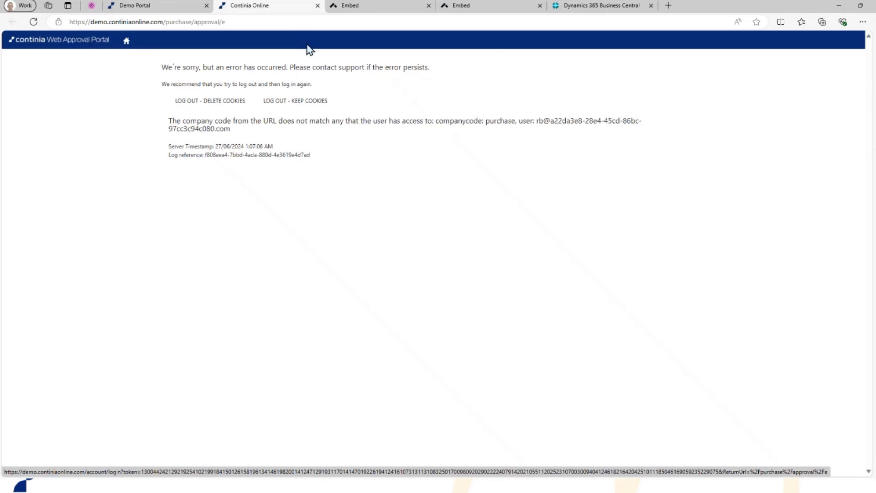
Close the failed Web Approval Portal page, switch to Business Central and open the Expense Management Approval Entries.
click(317, 5)
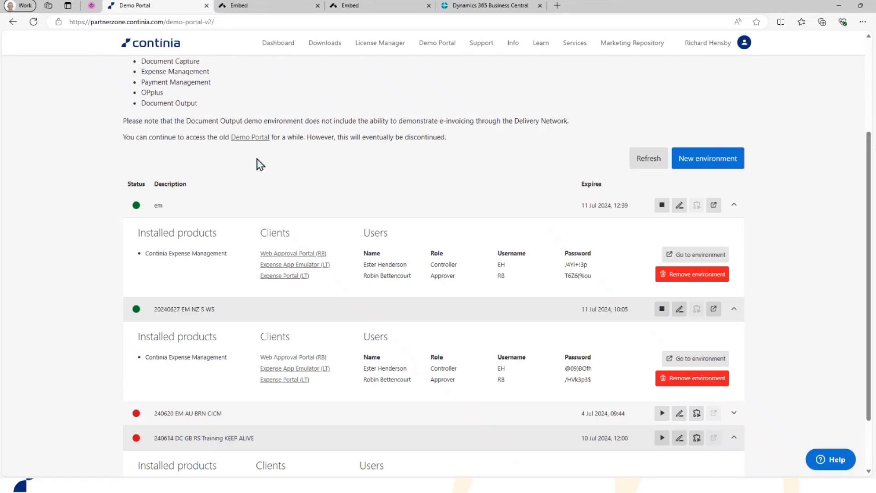
click(519, 8)
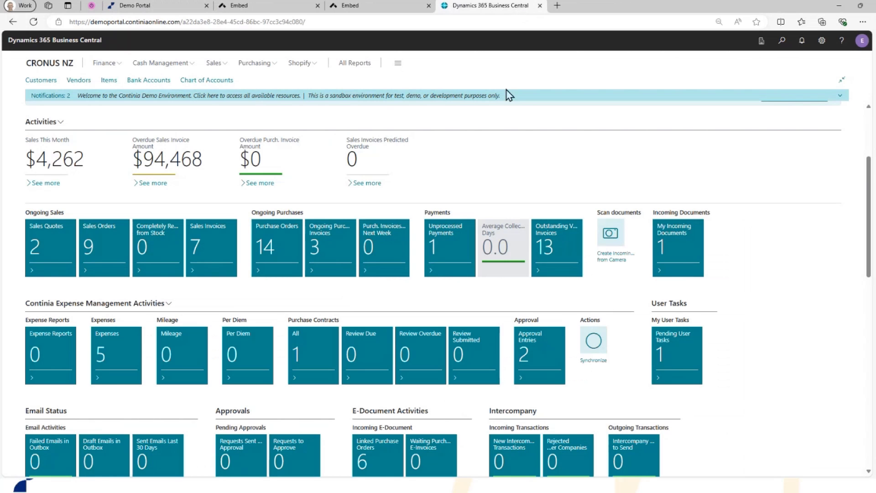
click(781, 42)
text(e)
text(z)
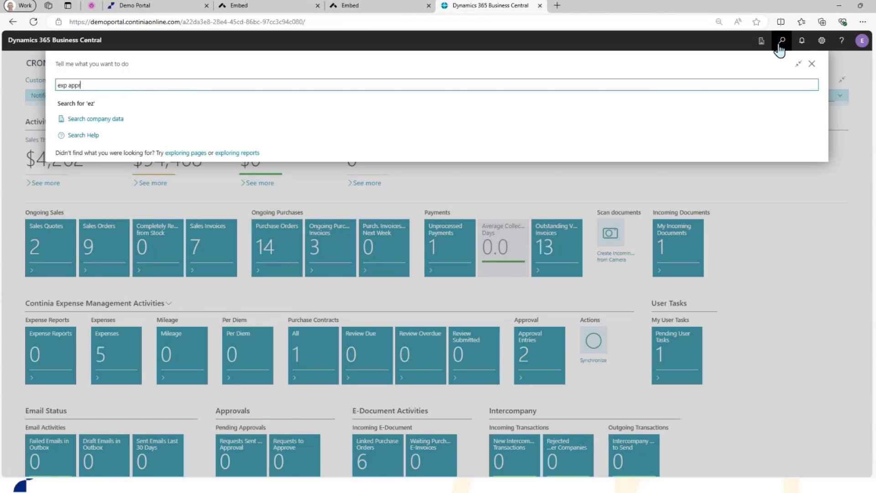
text(p appr)
click(137, 125)
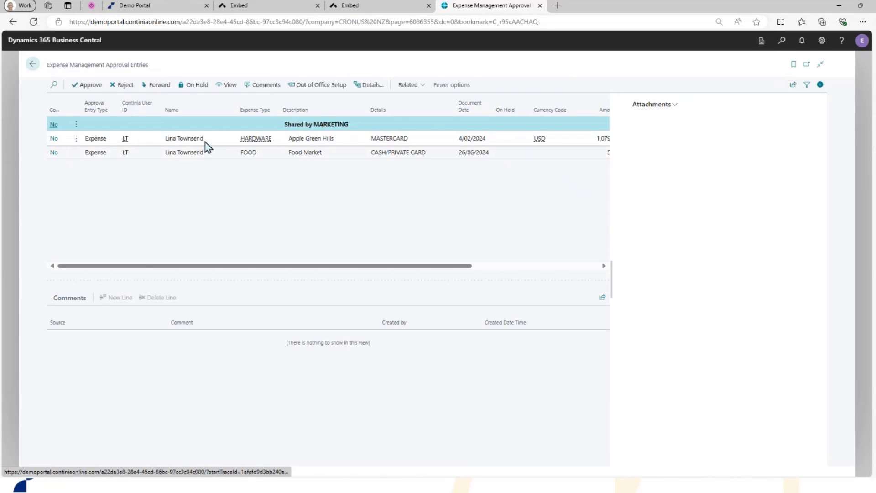
Check the receipts of the Apple Green Hills and Food Market approval entries, approve both, and return to the home page.
click(205, 142)
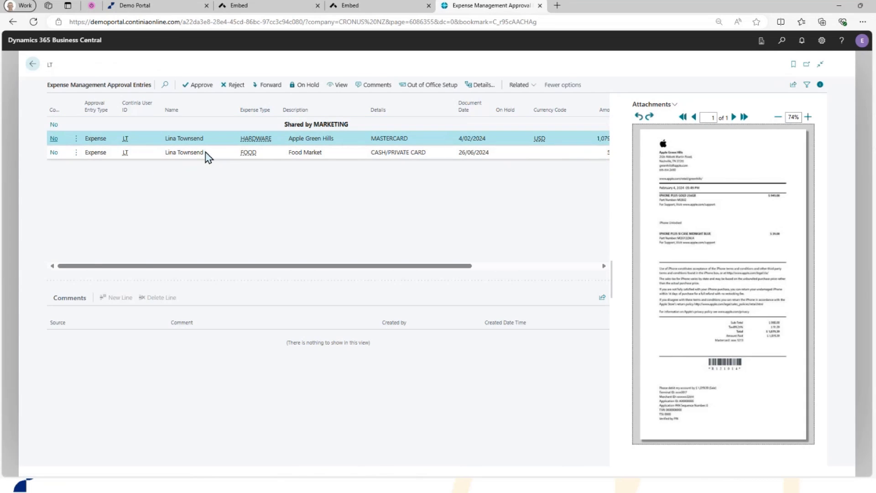
click(208, 155)
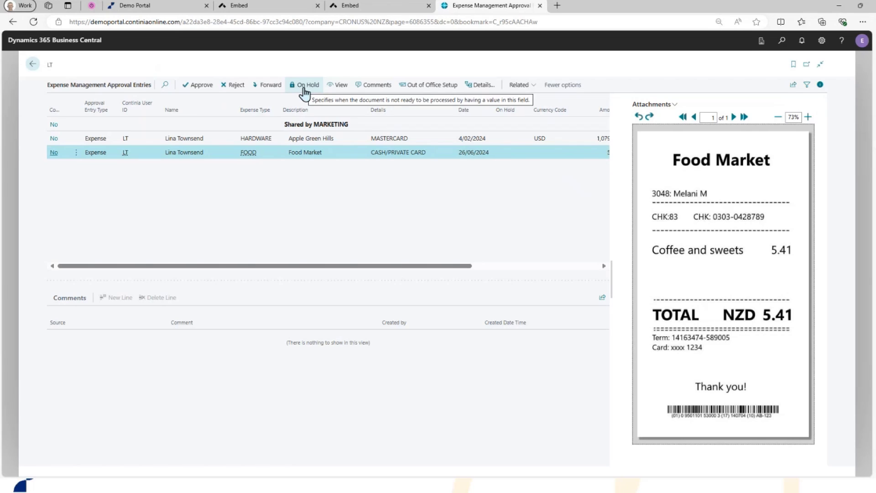
click(198, 94)
click(192, 92)
click(32, 64)
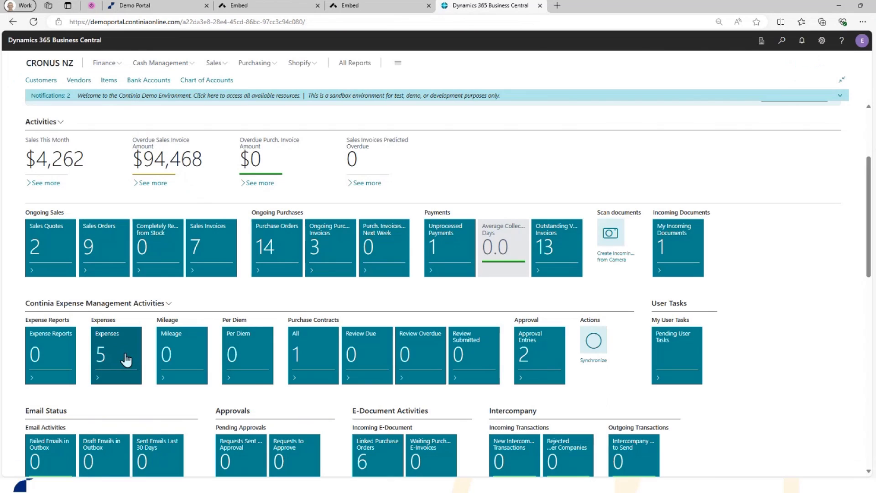
Open the Expenses list and post the released Apple Green Hills and Food Market expenses.
click(110, 348)
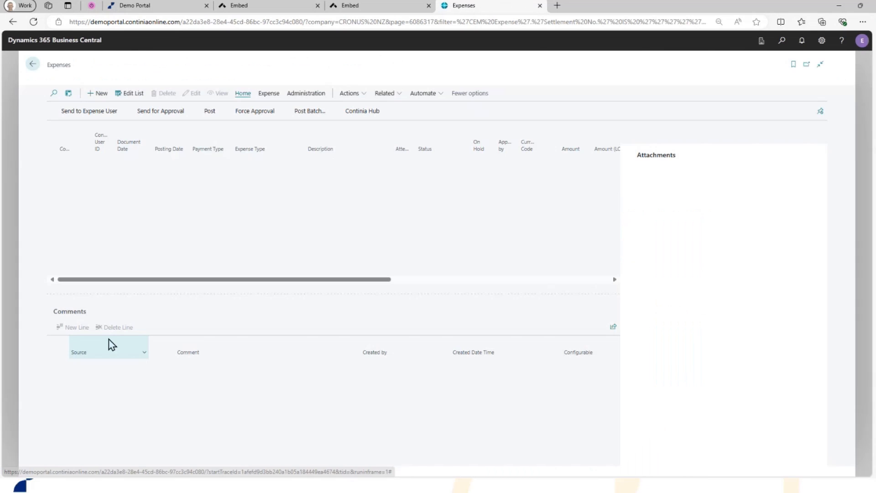
click(218, 210)
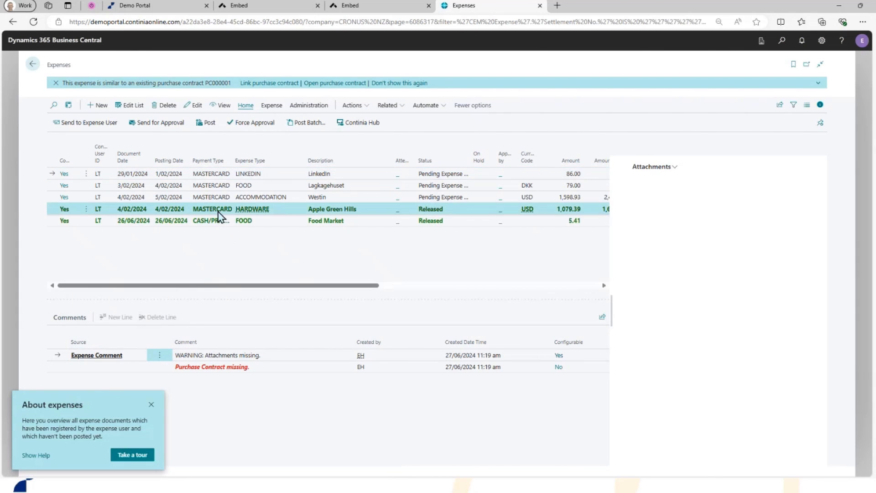
click(211, 203)
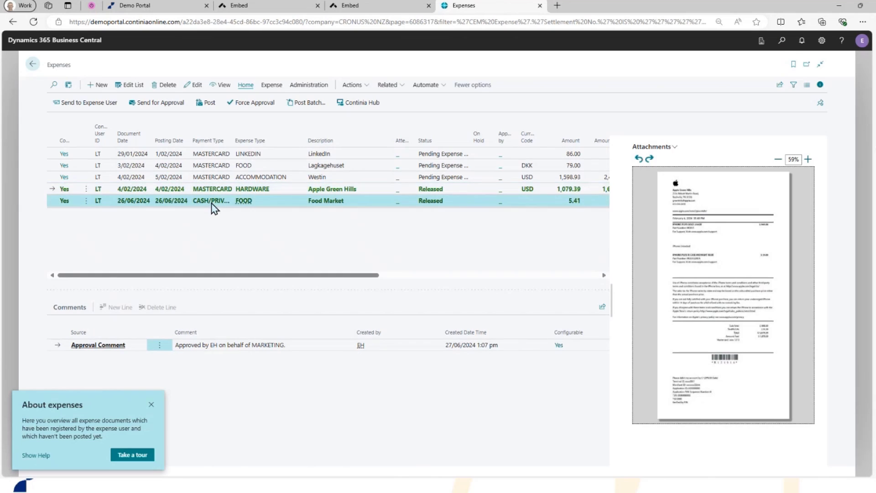
click(208, 190)
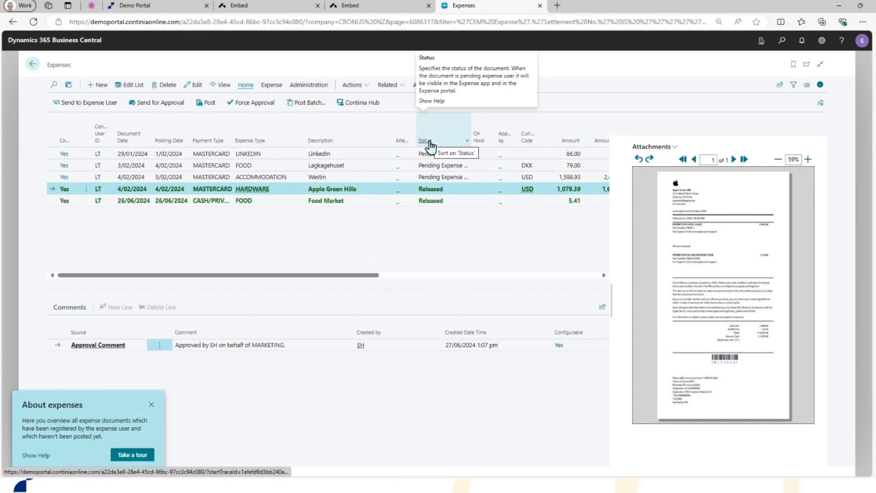
click(209, 103)
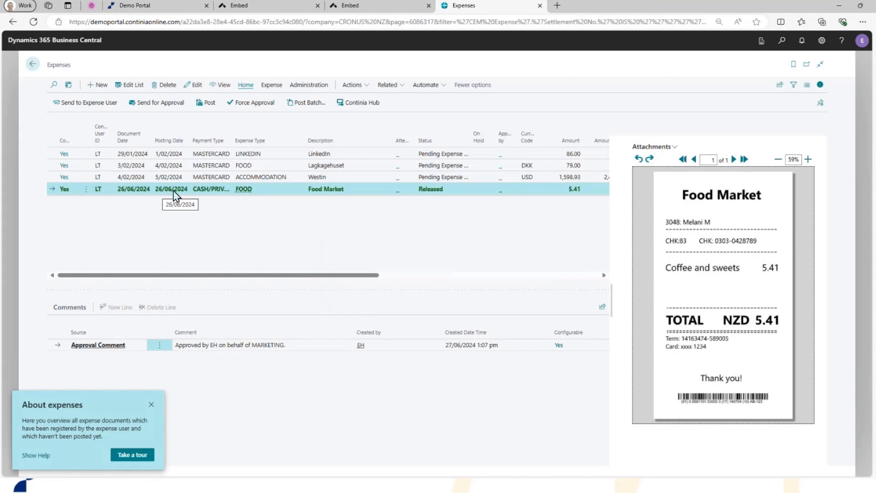
click(208, 104)
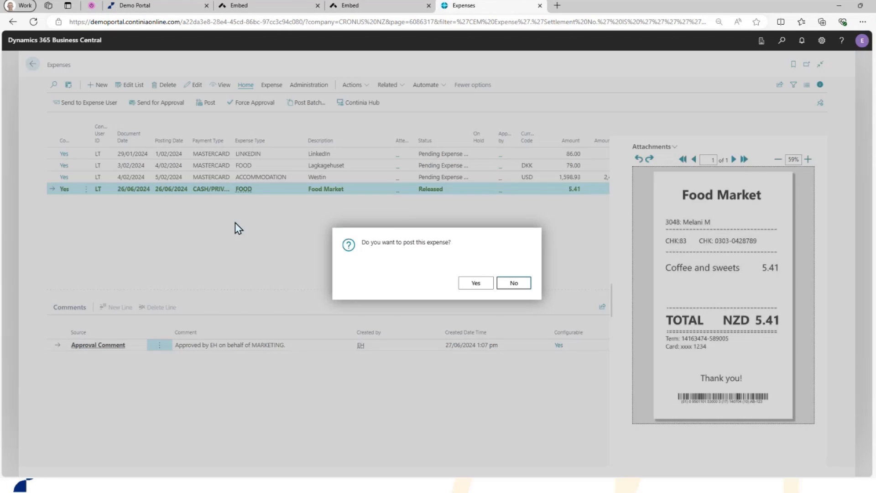
click(462, 286)
click(478, 284)
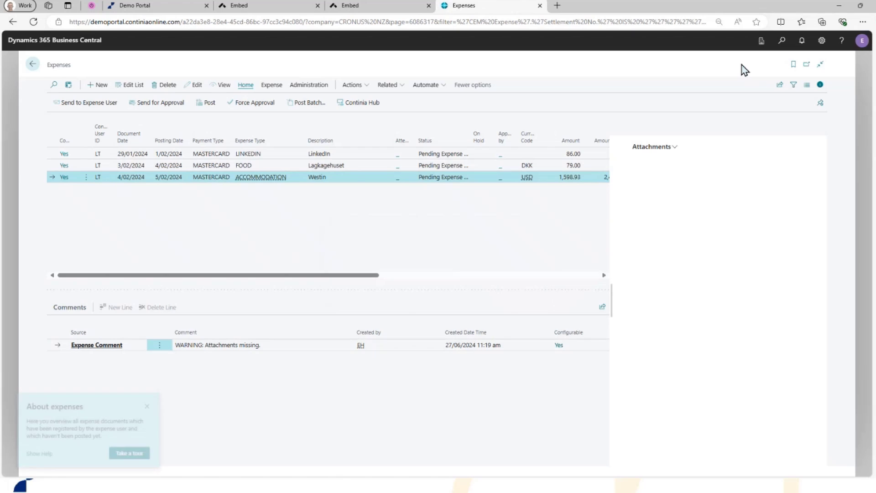
Suggest employee payments in the CASH batch of the Payment Journals and review the suggested payment line.
click(781, 42)
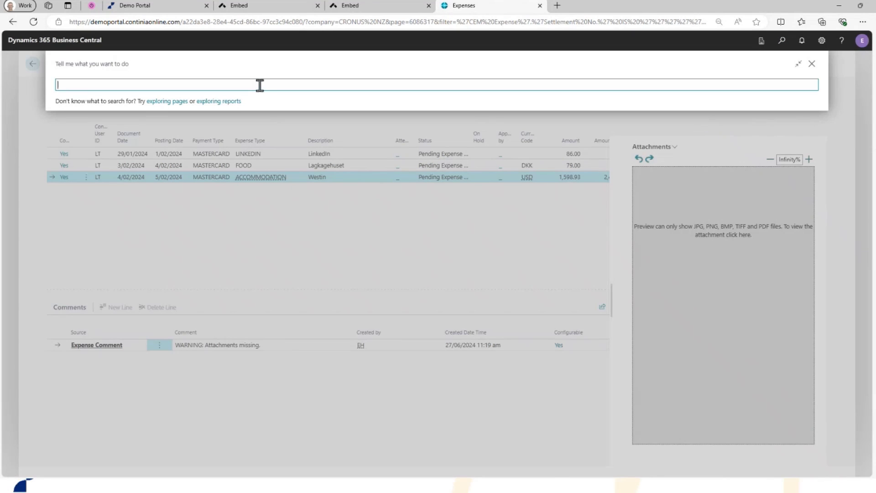
text(pay j)
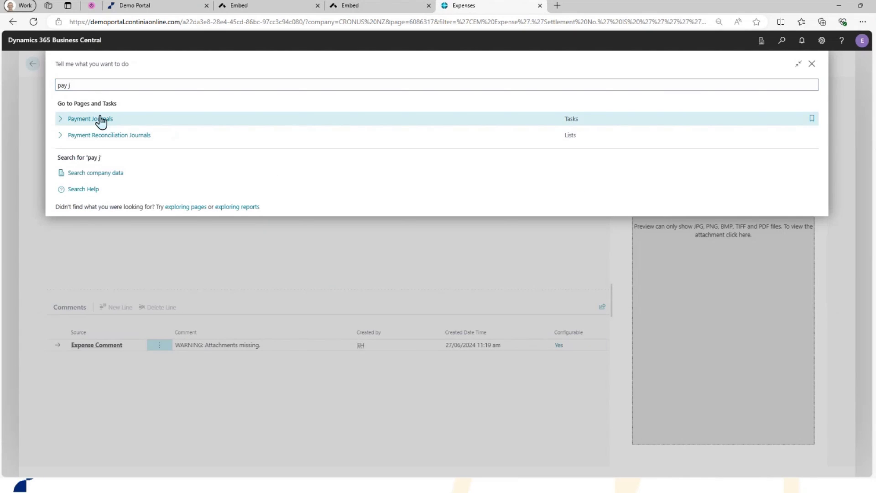
click(100, 118)
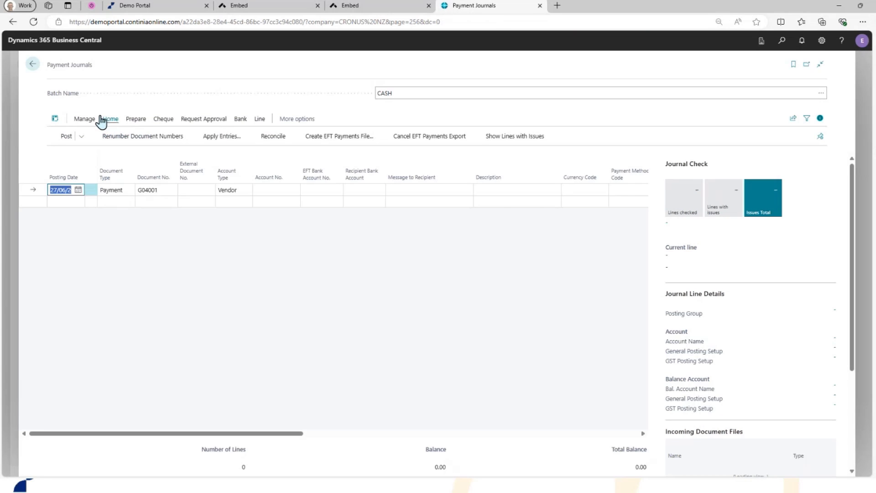
click(139, 120)
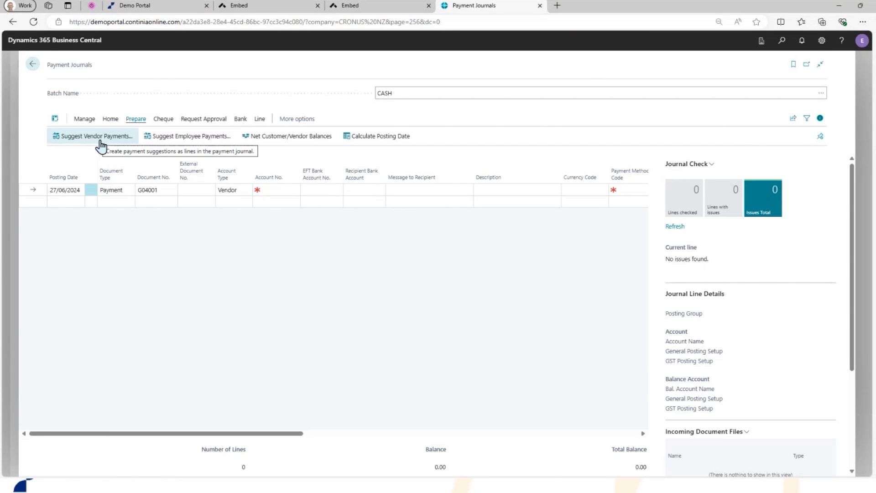
click(170, 137)
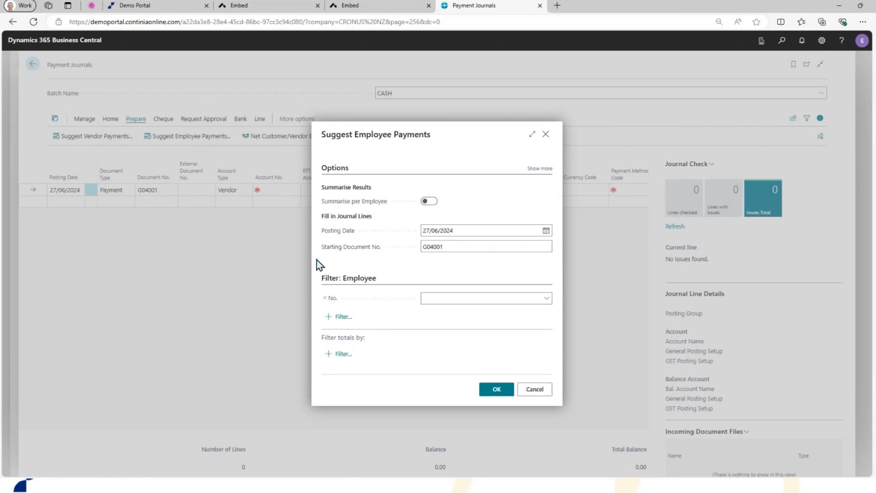
click(480, 393)
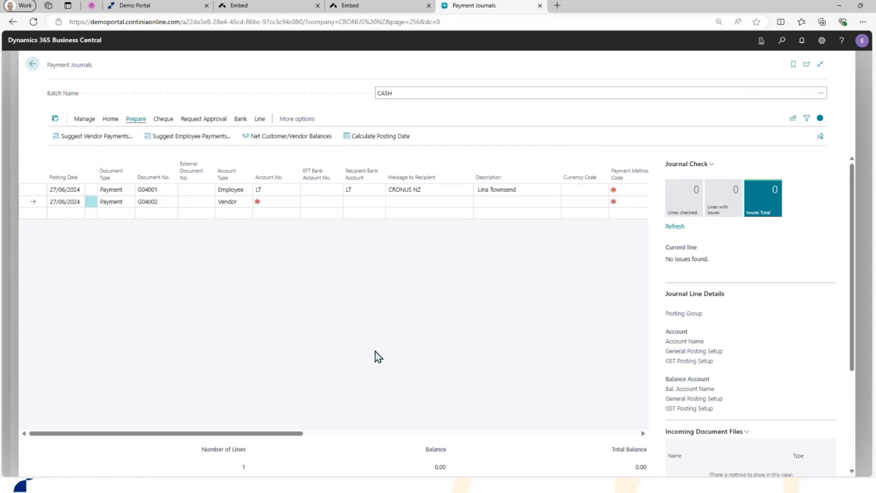
click(355, 190)
drag(269, 433, 158, 401)
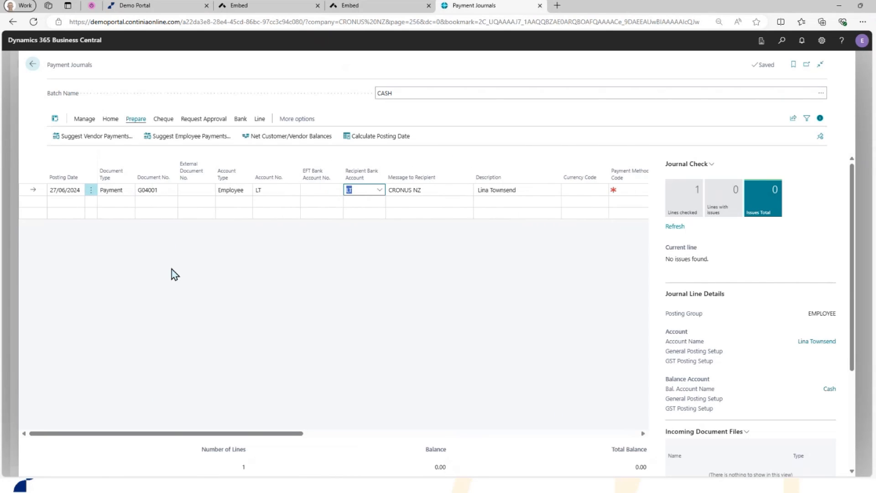
click(483, 78)
Open the Posted Expenses, look up the related ledger entries of the Food Market expense, and return to the home page.
click(783, 42)
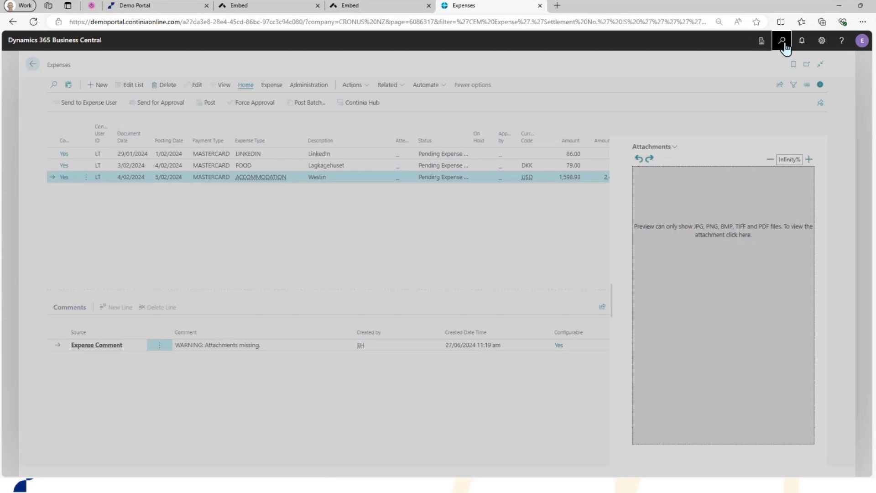
text(poste)
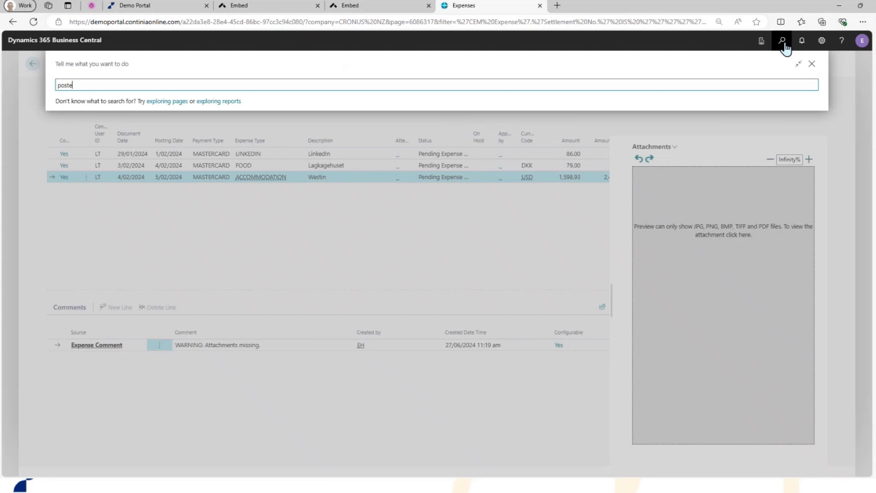
text(d exp)
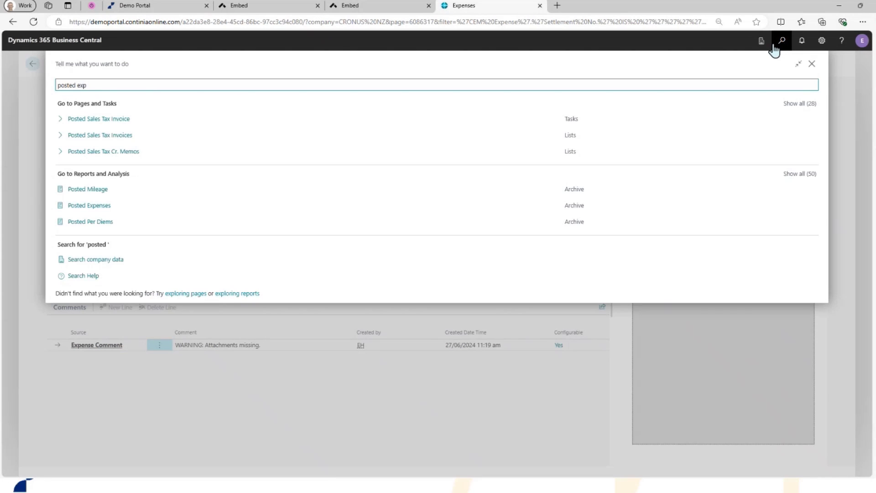
click(92, 120)
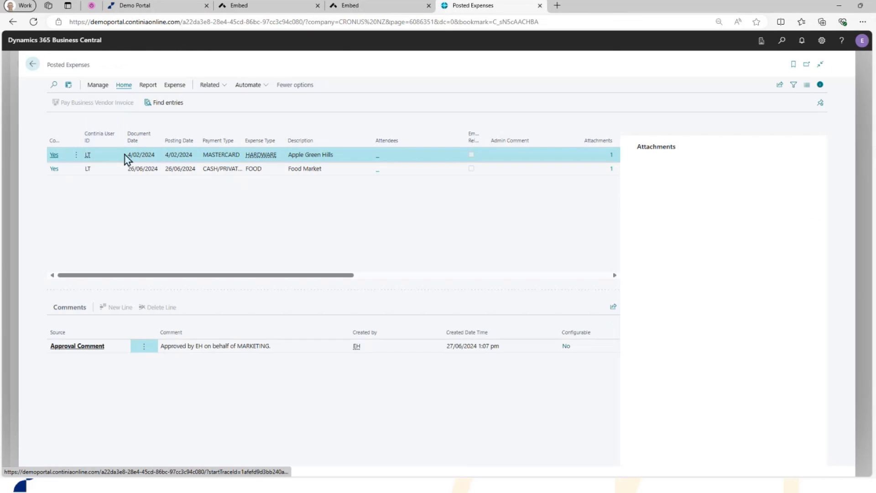
click(177, 169)
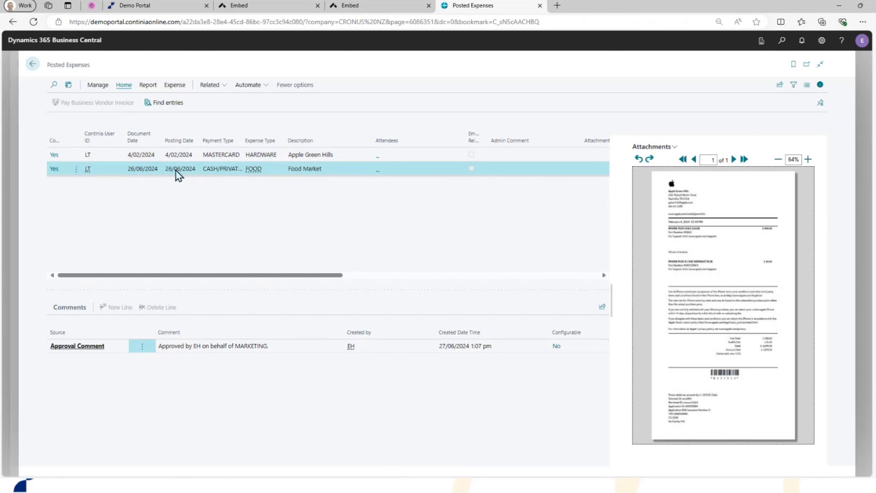
click(169, 103)
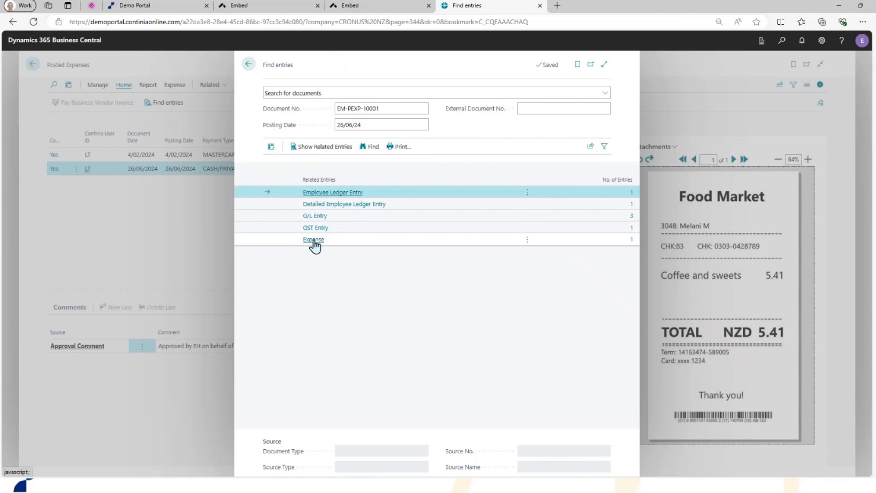
click(249, 64)
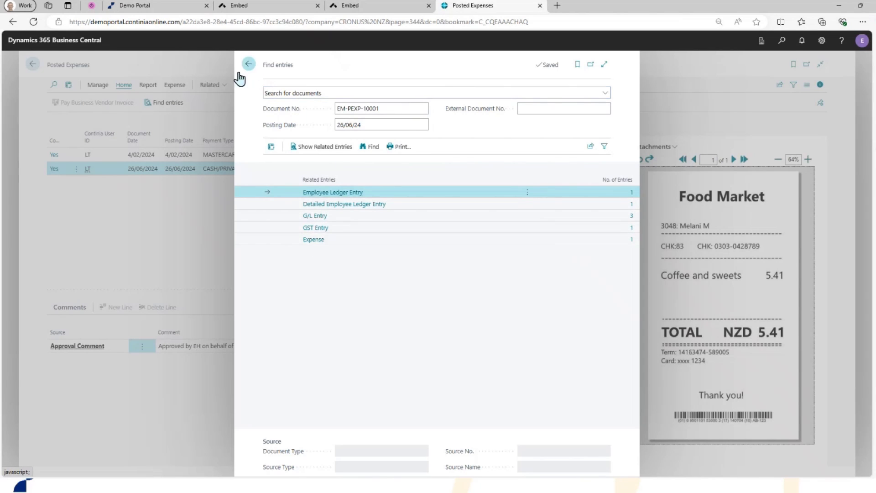
click(32, 65)
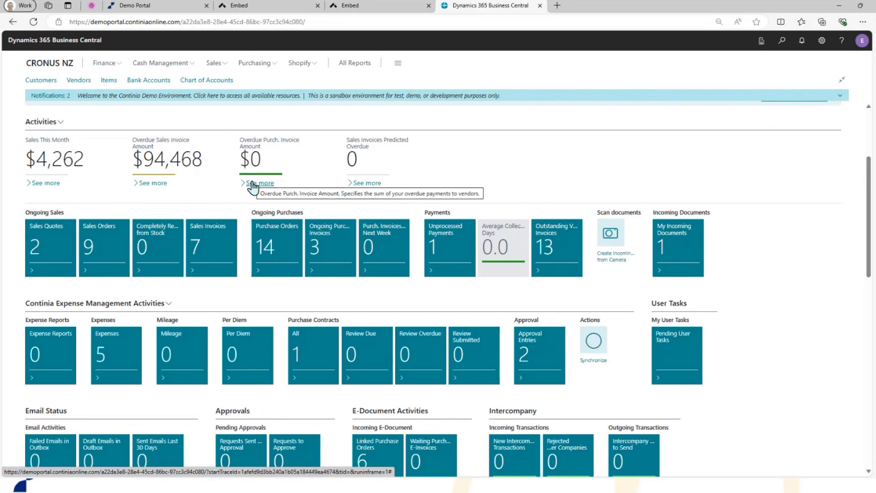
Review the remaining unposted expenses in the Expenses list and go back to the home page.
click(120, 356)
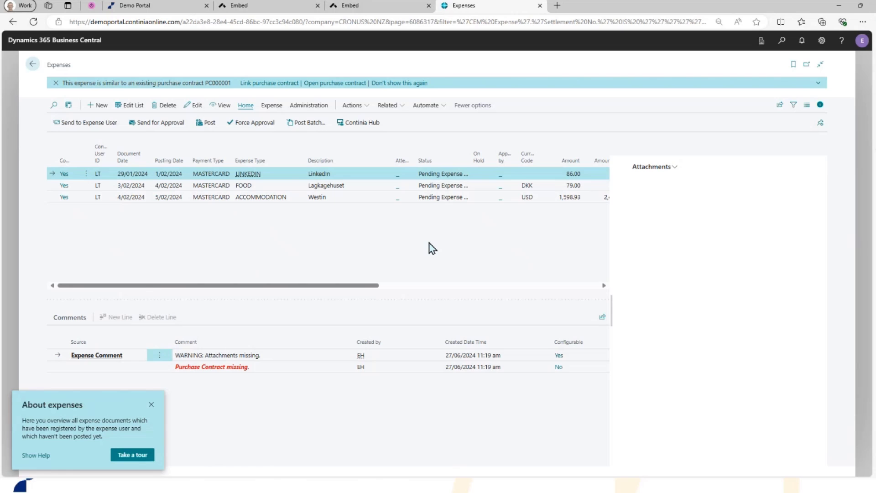
click(32, 67)
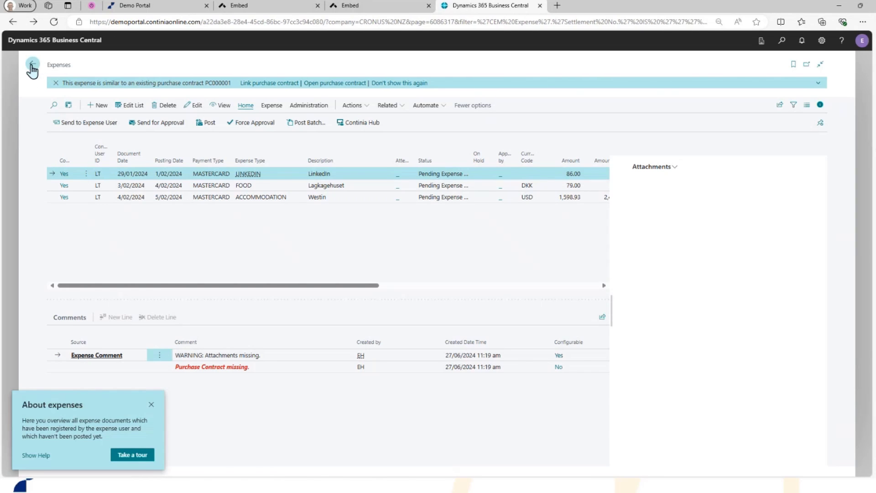
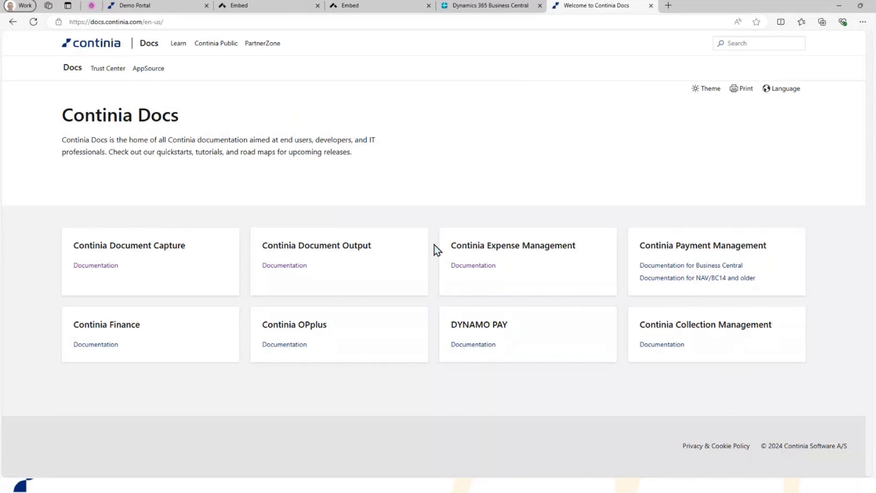
Search the web for "continia pricing" and open Continia's Pricing page from the results.
click(172, 21)
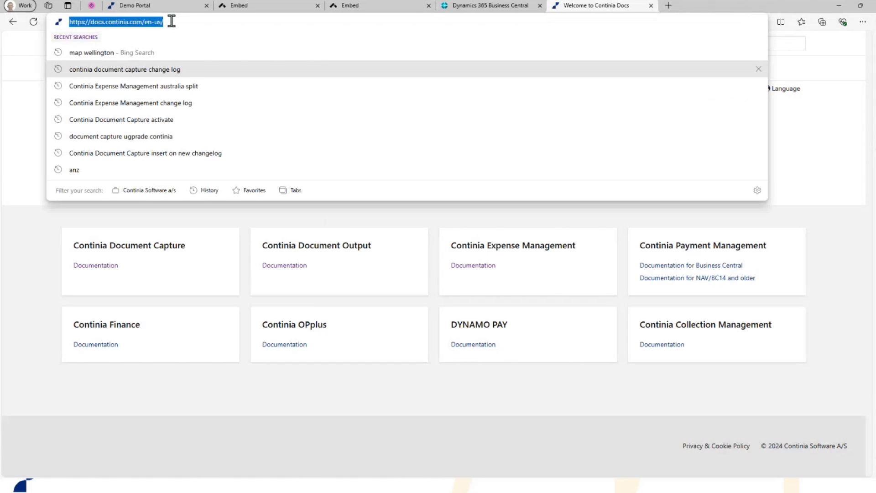
text(con)
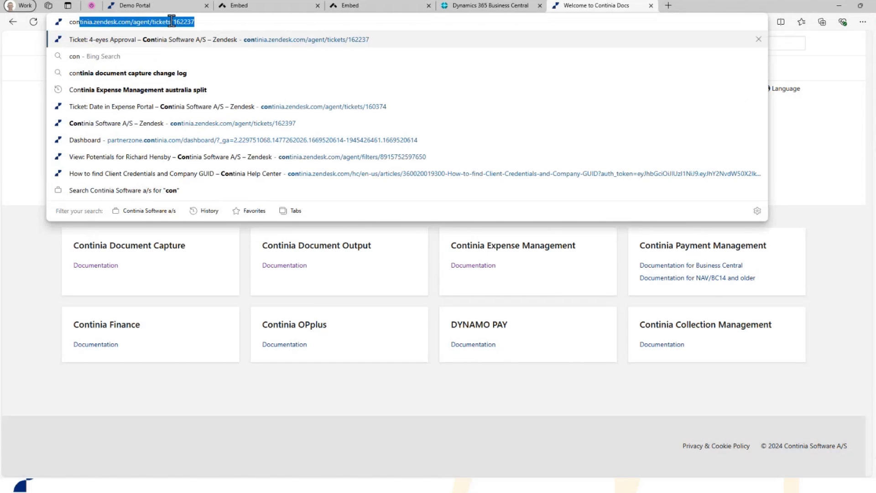
text(tinia pricing)
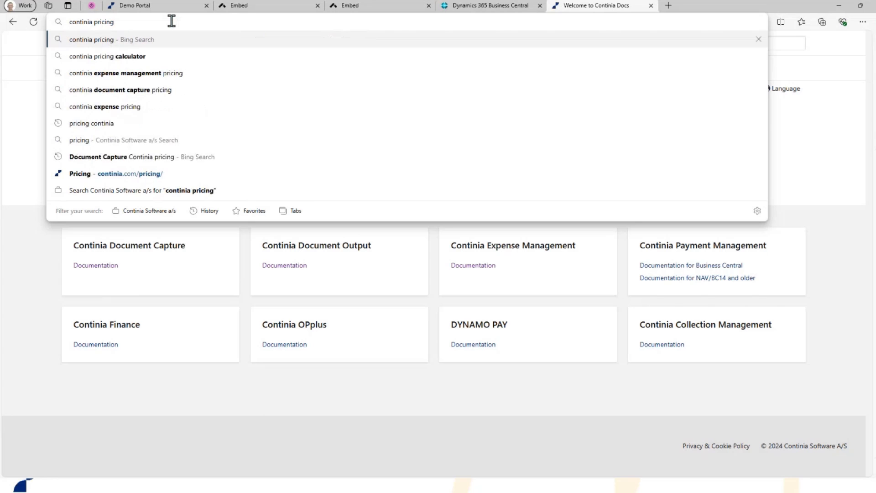
key(Return)
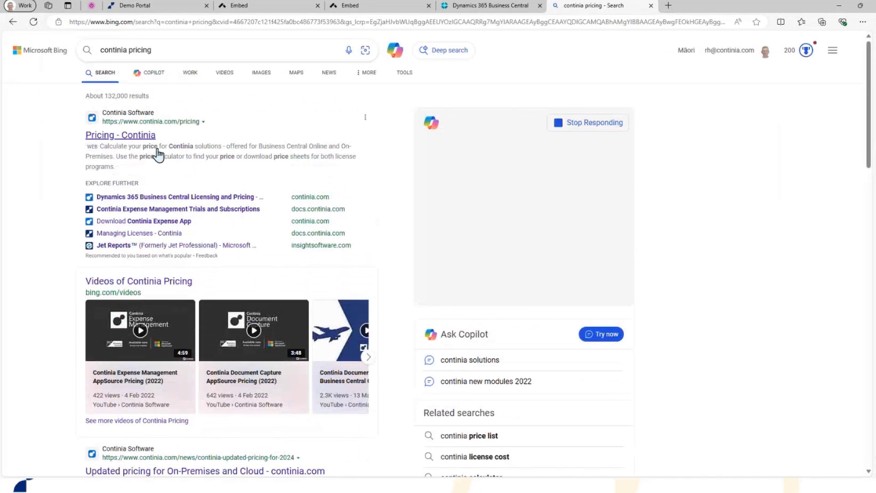
click(141, 138)
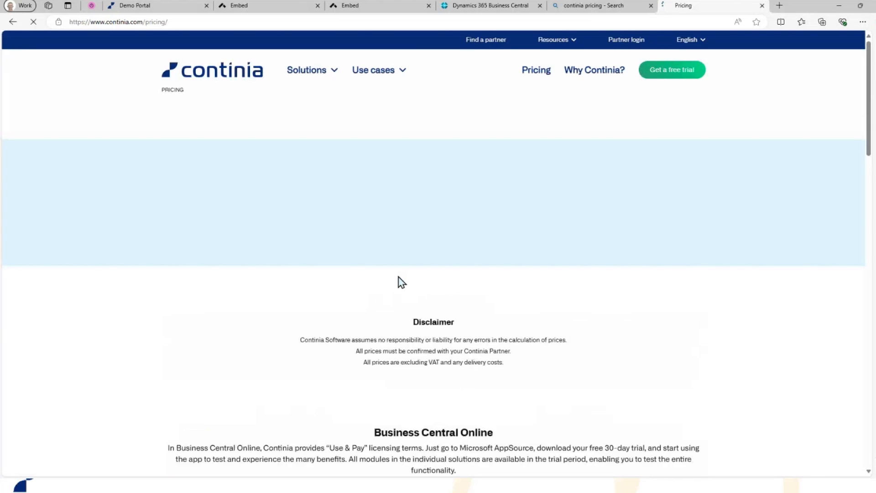
Set the price calculator's currency to NZD and start the calculator.
click(398, 284)
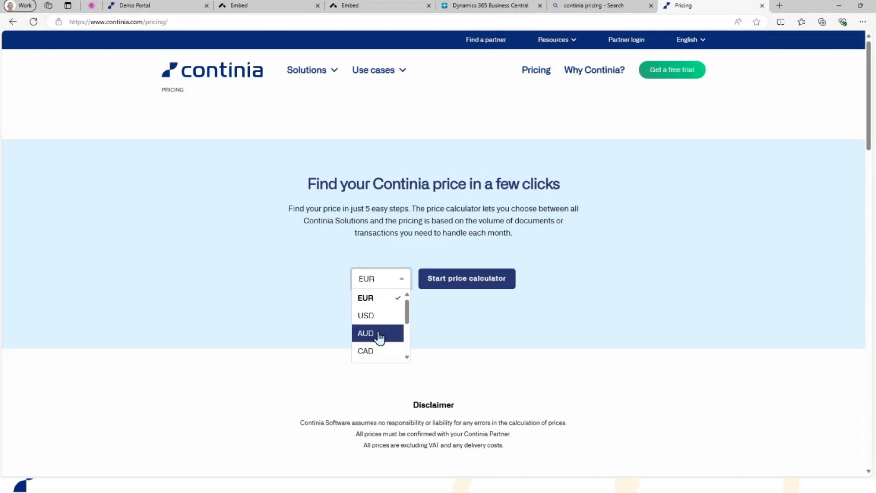
scroll(389, 332, down, 3)
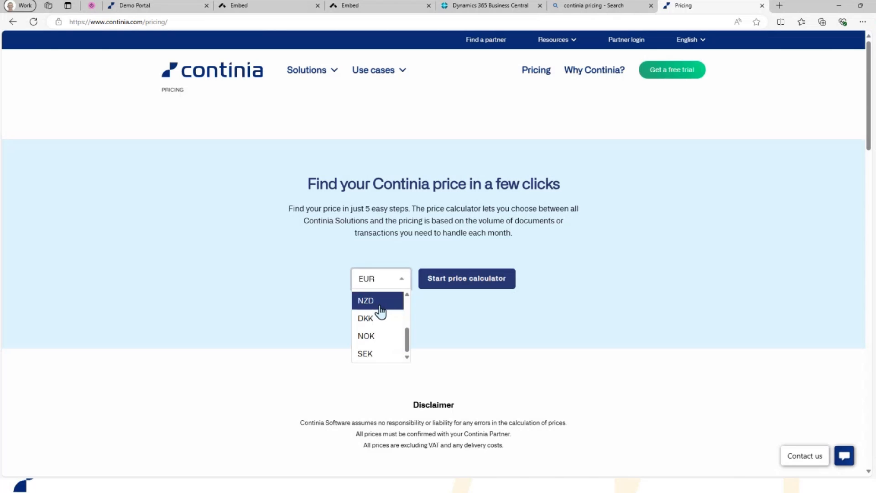
click(381, 305)
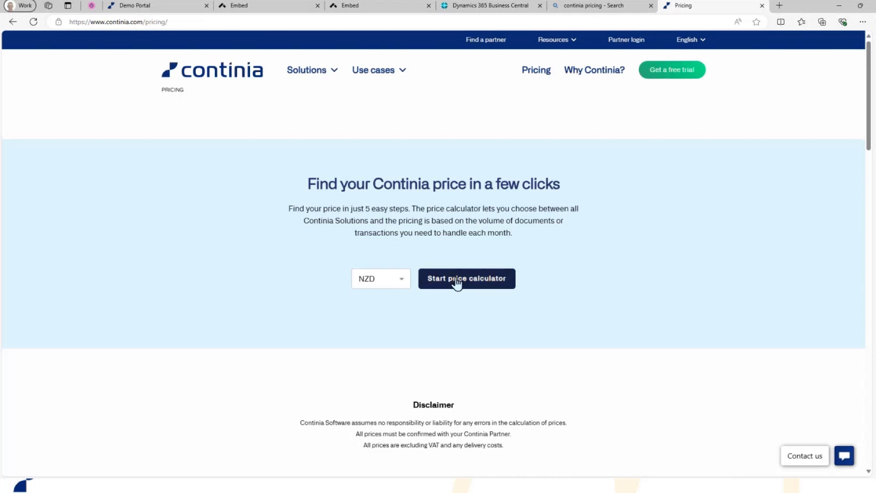
click(456, 281)
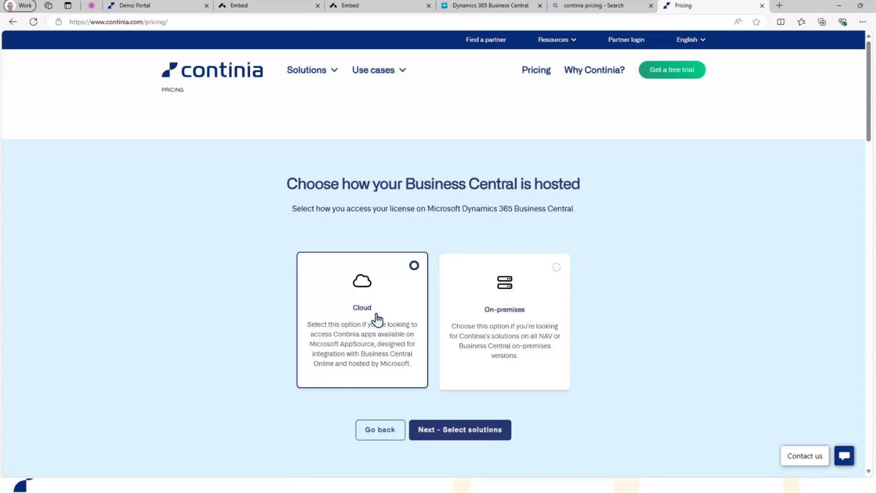
Keep Cloud as the Business Central hosting option and choose the Expense Management app for pricing.
click(438, 429)
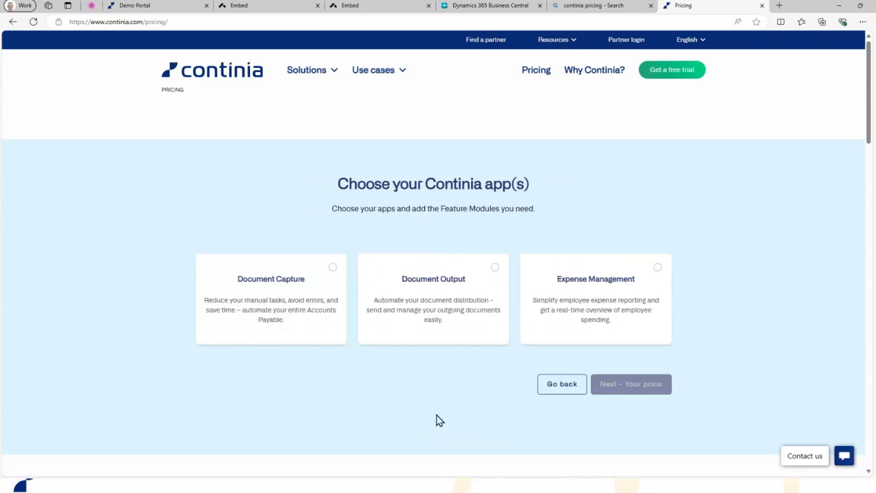
click(613, 302)
click(624, 391)
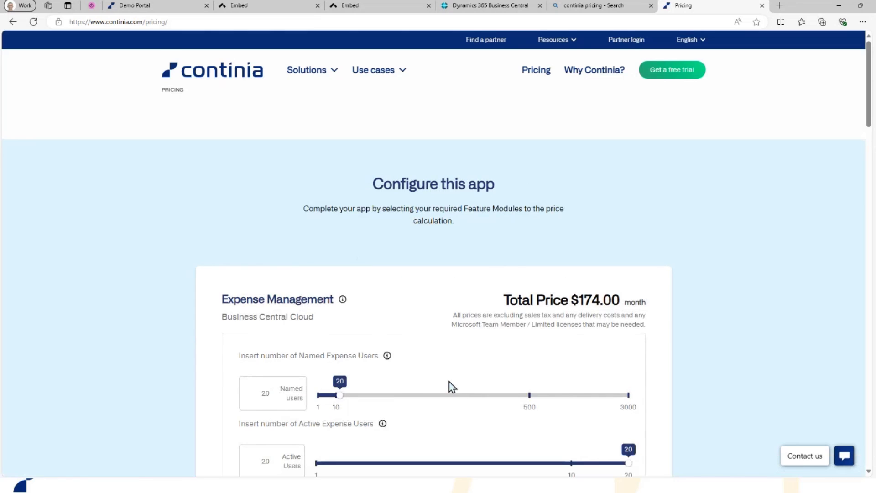
Set the number of Named Expense Users to 100 and add the Credit Card Transactions feature module.
scroll(451, 387, down, 1)
drag(340, 345, 373, 346)
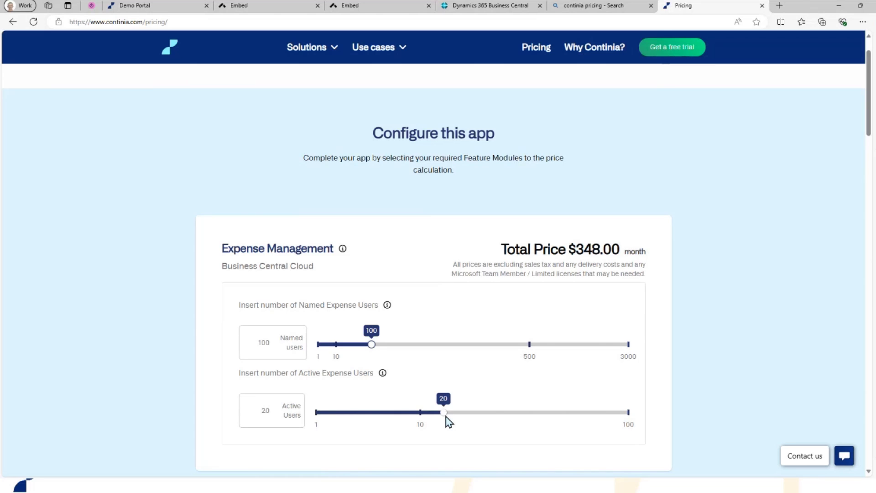
scroll(449, 421, down, 3)
scroll(356, 433, down, 1)
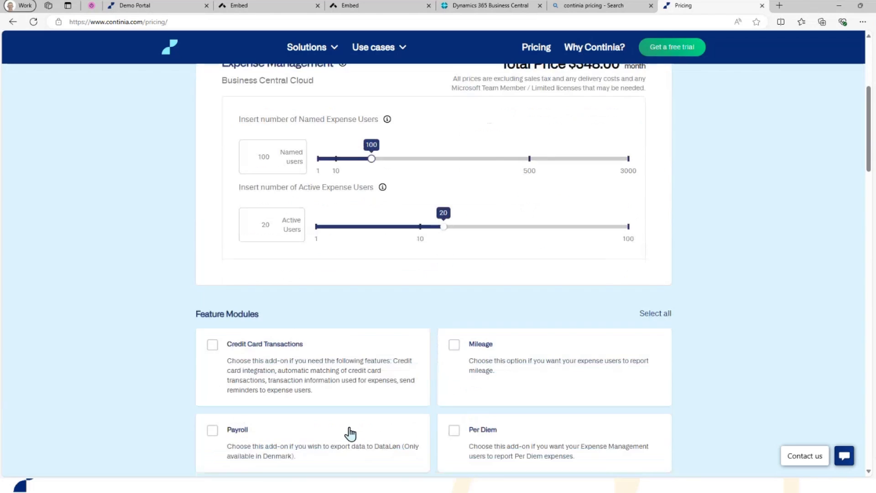
click(213, 345)
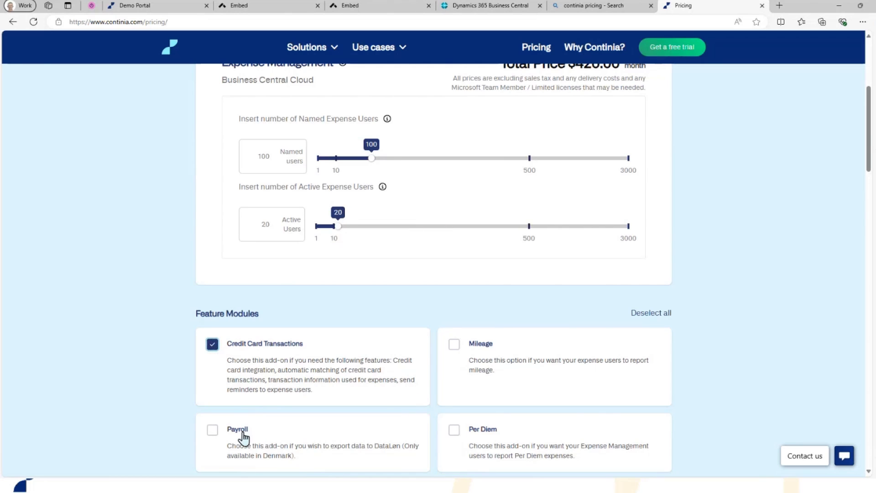
scroll(267, 449, down, 2)
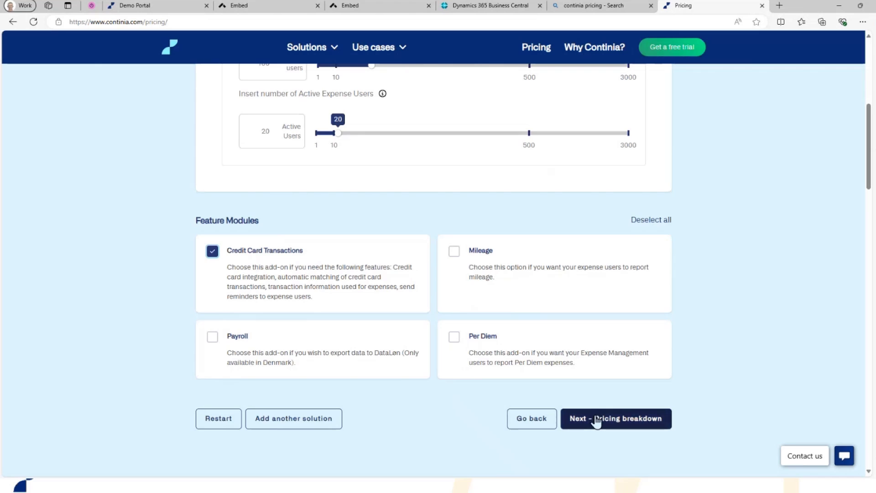
Open the pricing breakdown, review the Expense Management and Credit Card Transactions costs, and show the page's web address.
click(583, 422)
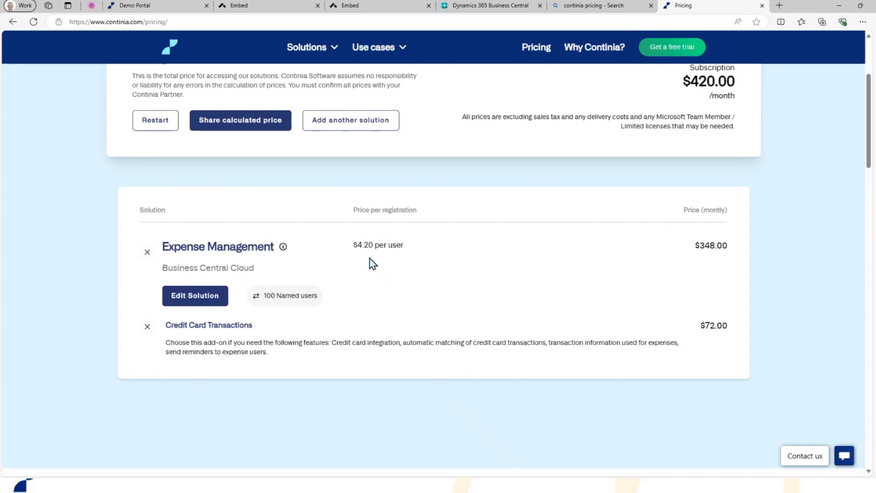
scroll(373, 264, up, 2)
scroll(373, 263, up, 2)
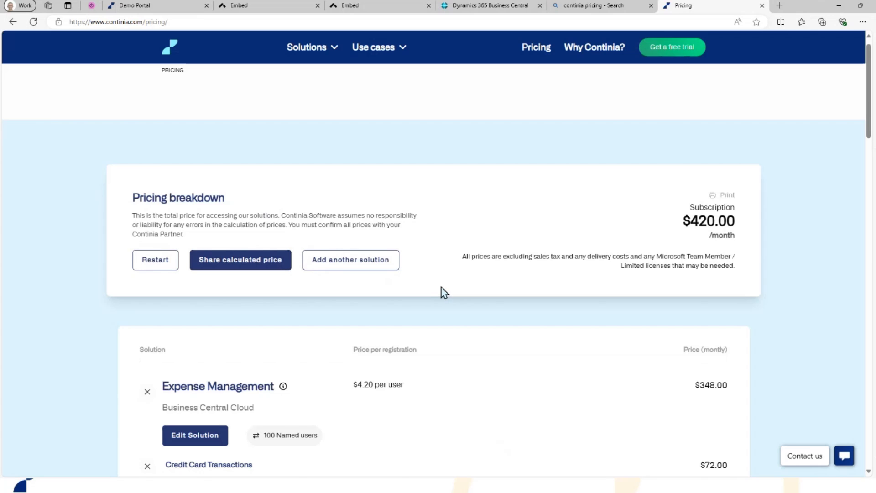
scroll(441, 286, up, 1)
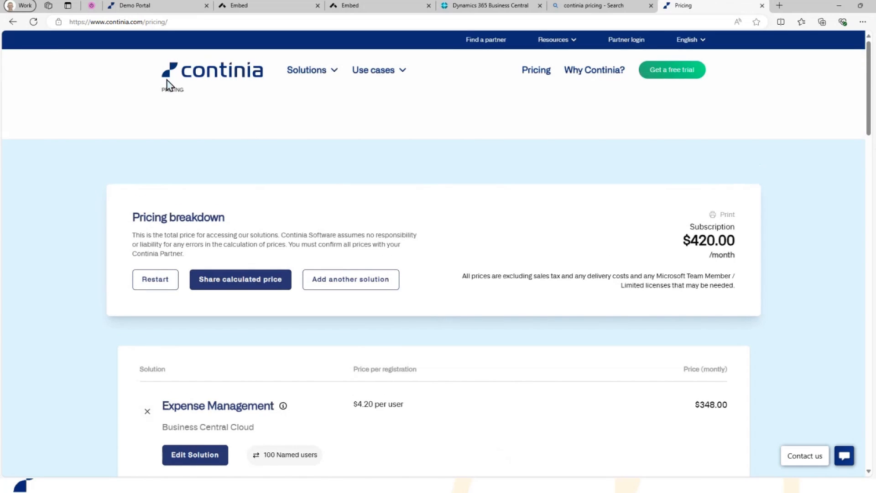
click(170, 19)
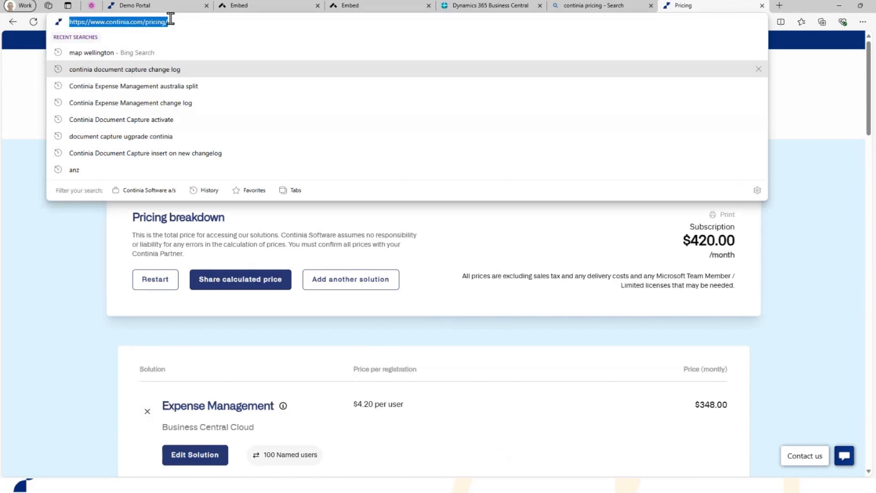
click(170, 19)
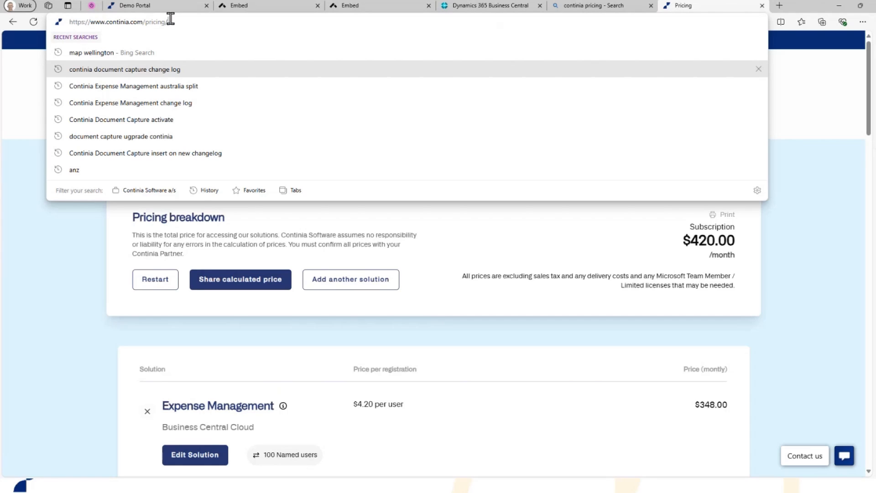
click(809, 133)
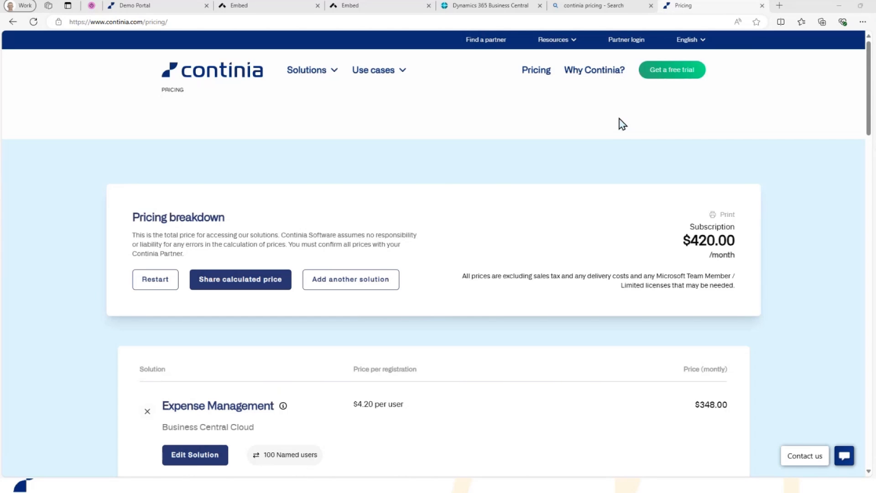
Switch to Business Central, search for "posted ex" and open the Posted Expenses list.
click(587, 8)
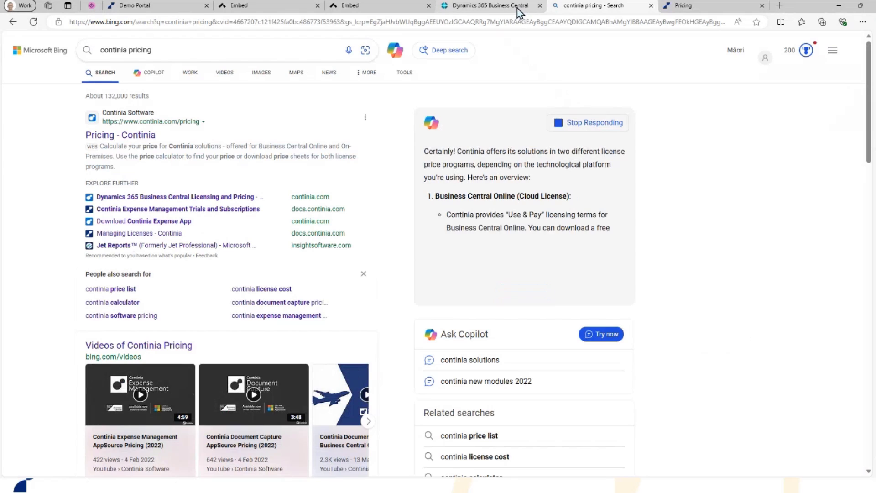
click(518, 8)
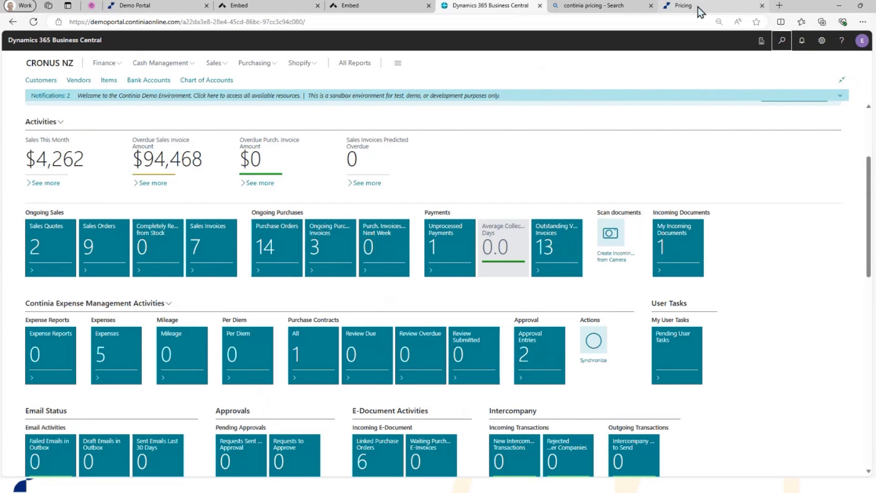
click(781, 40)
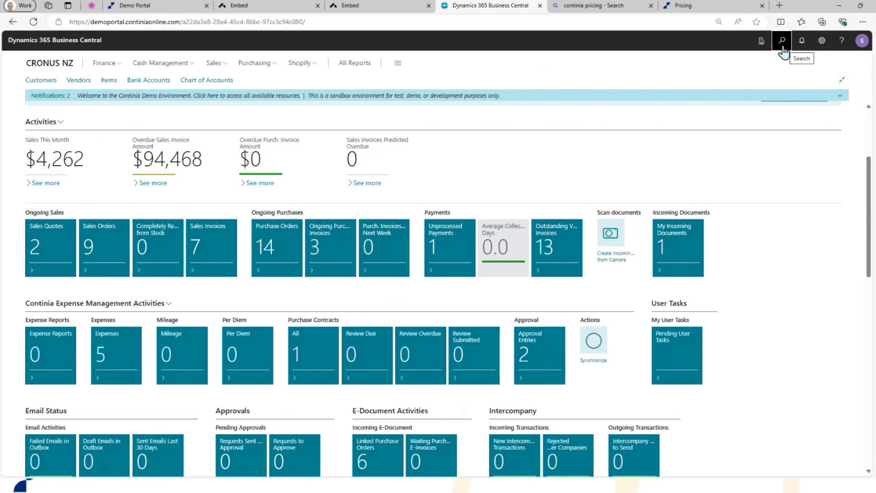
click(782, 40)
text(pd)
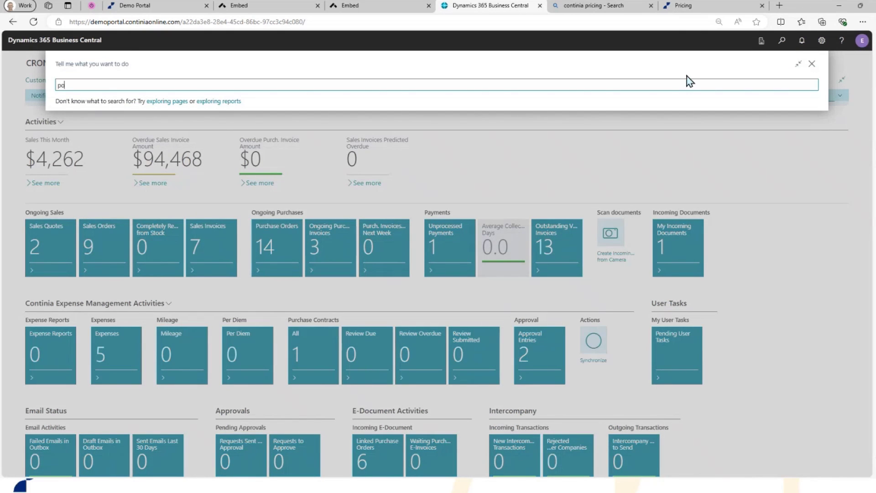
text(sted ex)
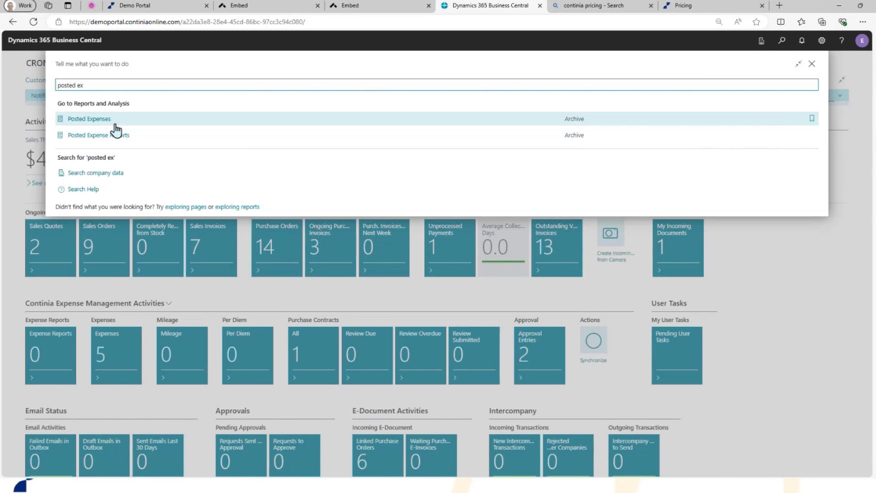
click(90, 119)
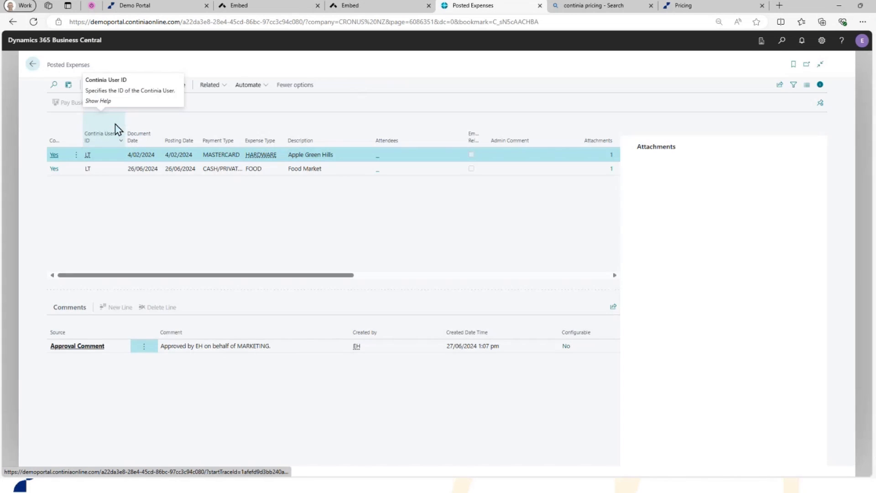
Find the related entries of the posted Food Market expense and open its G/L entries.
click(144, 169)
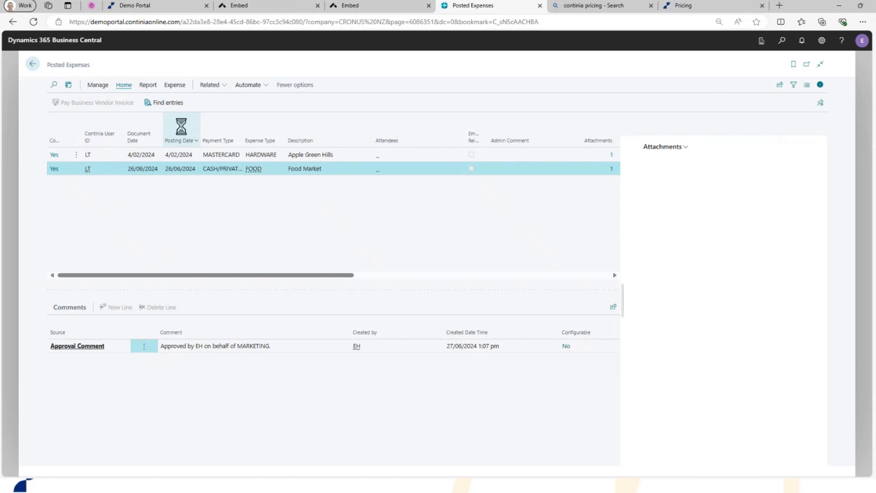
click(168, 103)
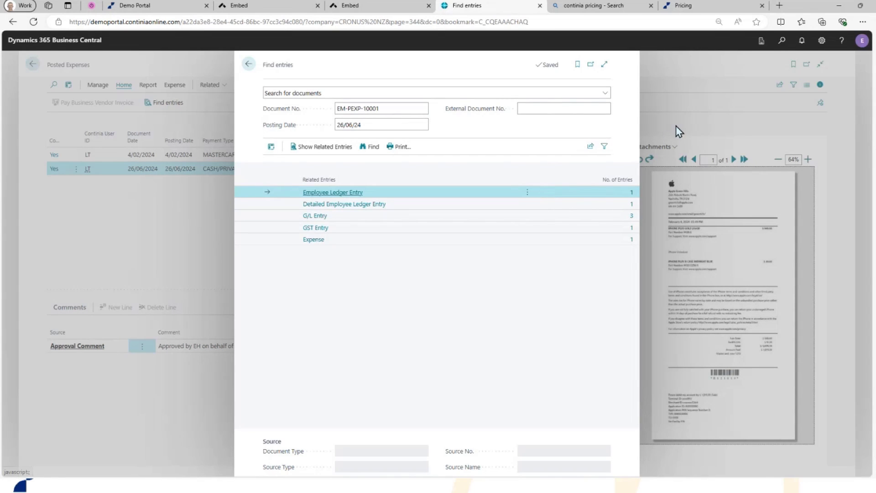
key(alt+Tab)
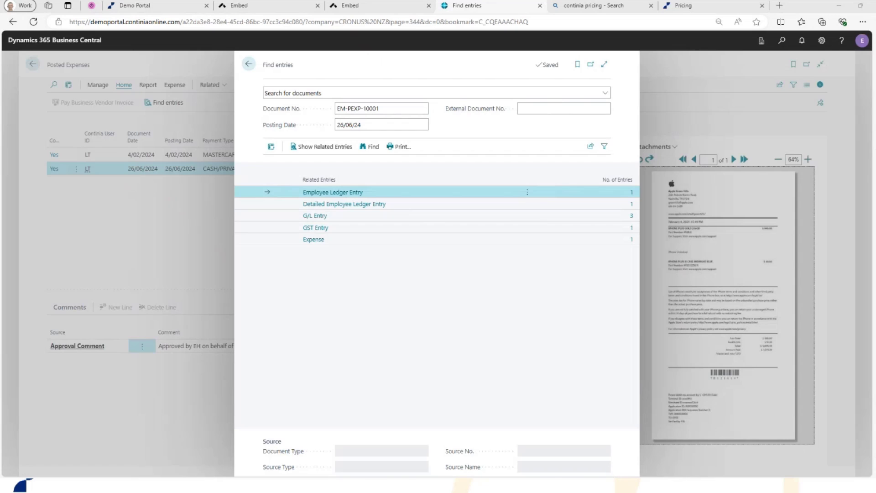
click(311, 217)
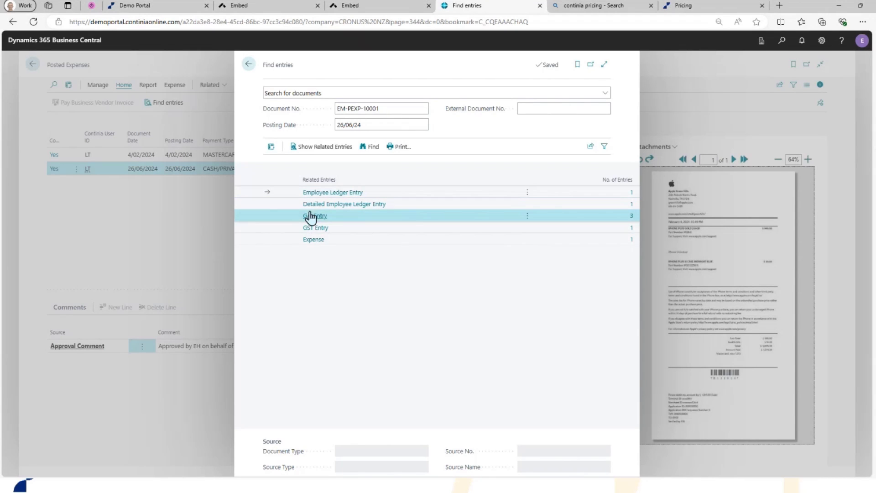
click(312, 216)
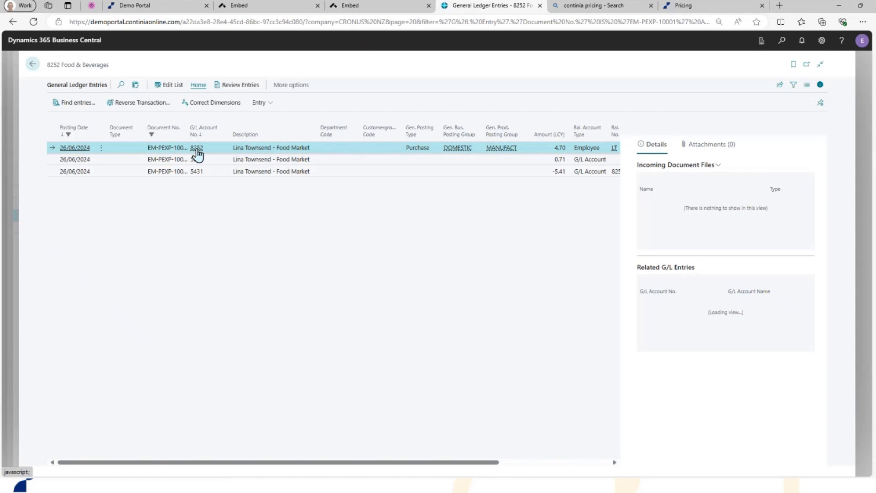
Examine the ledger lines on G/L accounts 8252, 5625 and 5431, and return to the Posted Expenses list.
mouse_move(198, 153)
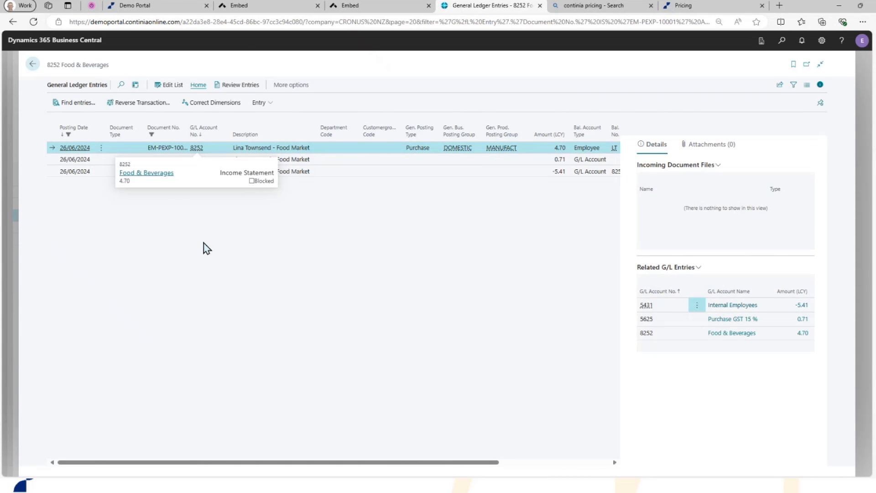
click(200, 164)
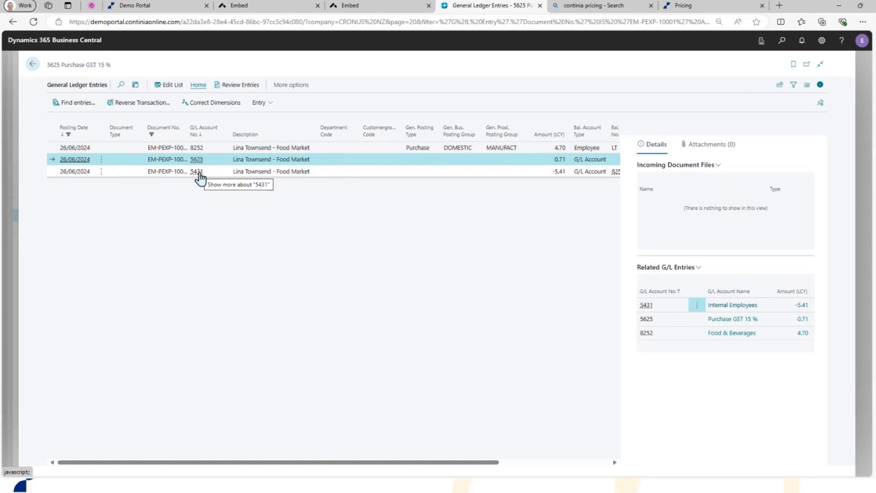
click(199, 174)
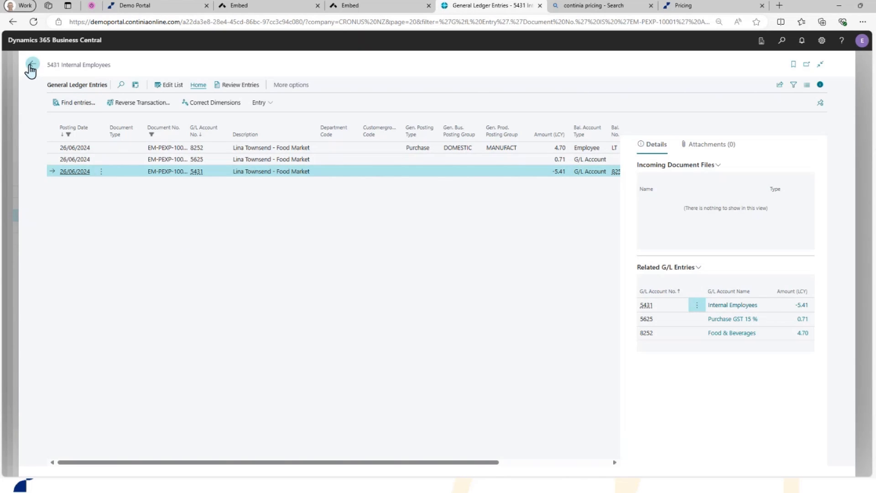
click(31, 68)
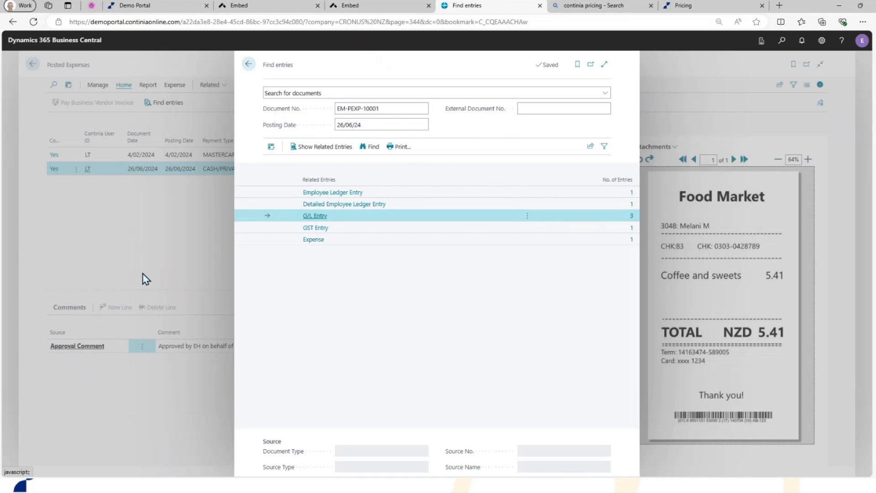
click(247, 67)
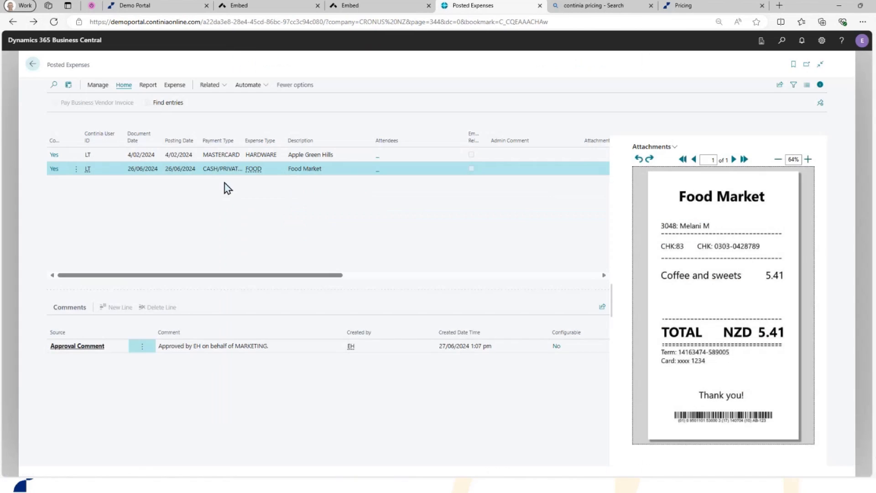
Select the Apple Green Hills expense in the Posted Expenses list.
click(224, 157)
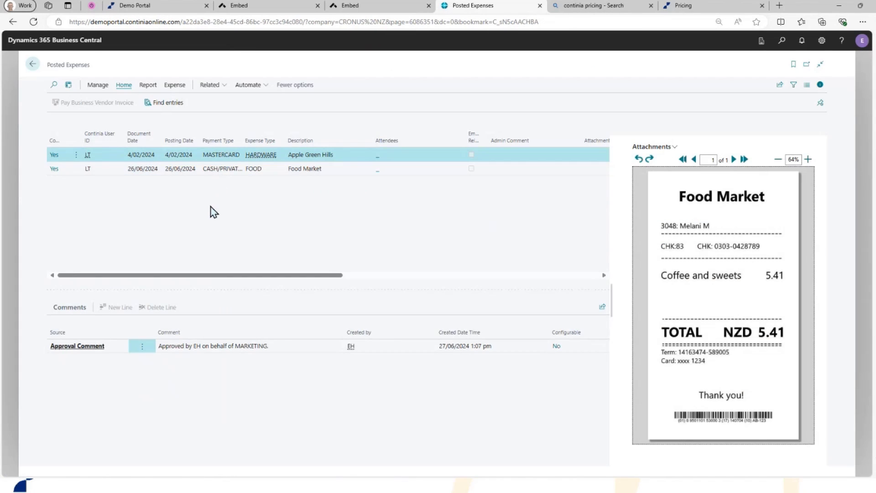